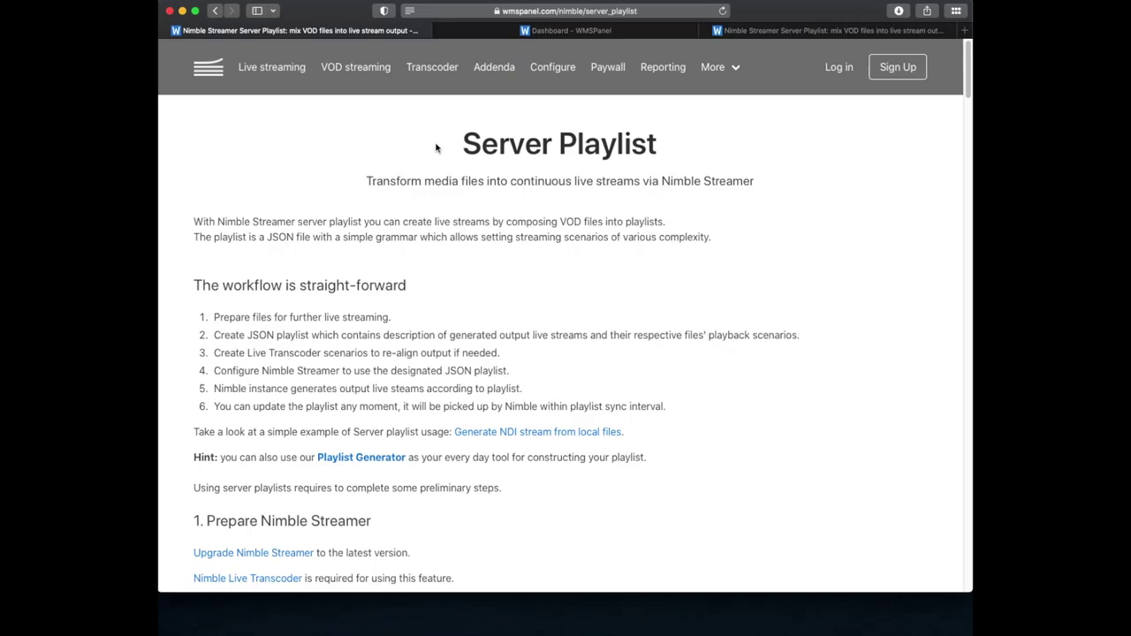
# Open the dvr.softvelum.com server's details page in WMSPanel
pyautogui.scroll(-10, 436, 148)
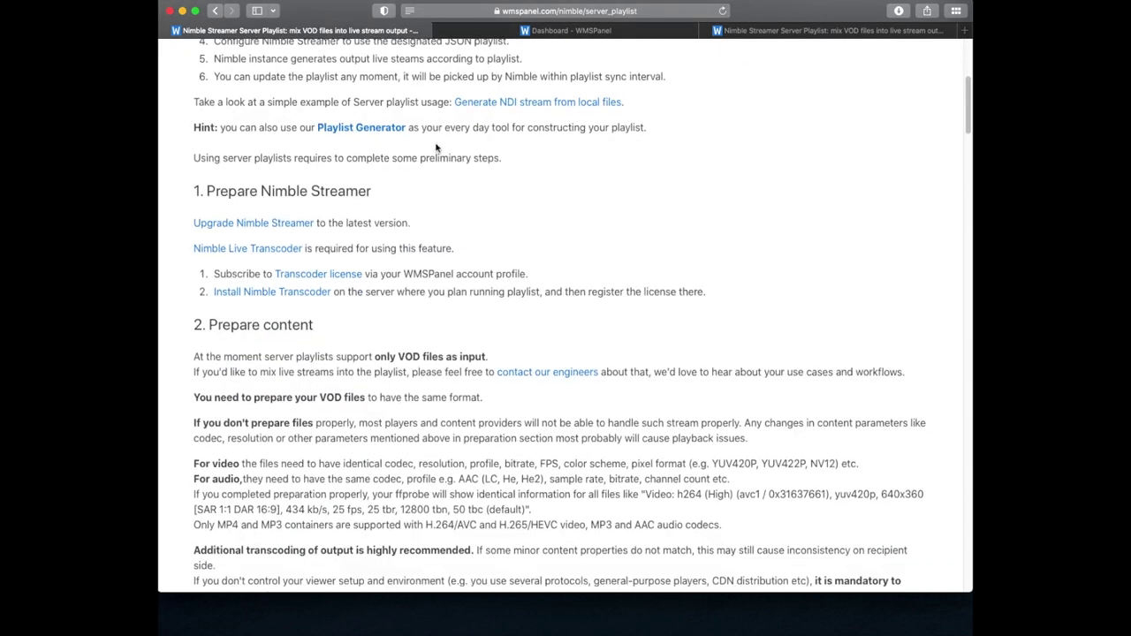
pyautogui.click(529, 32)
pyautogui.click(338, 57)
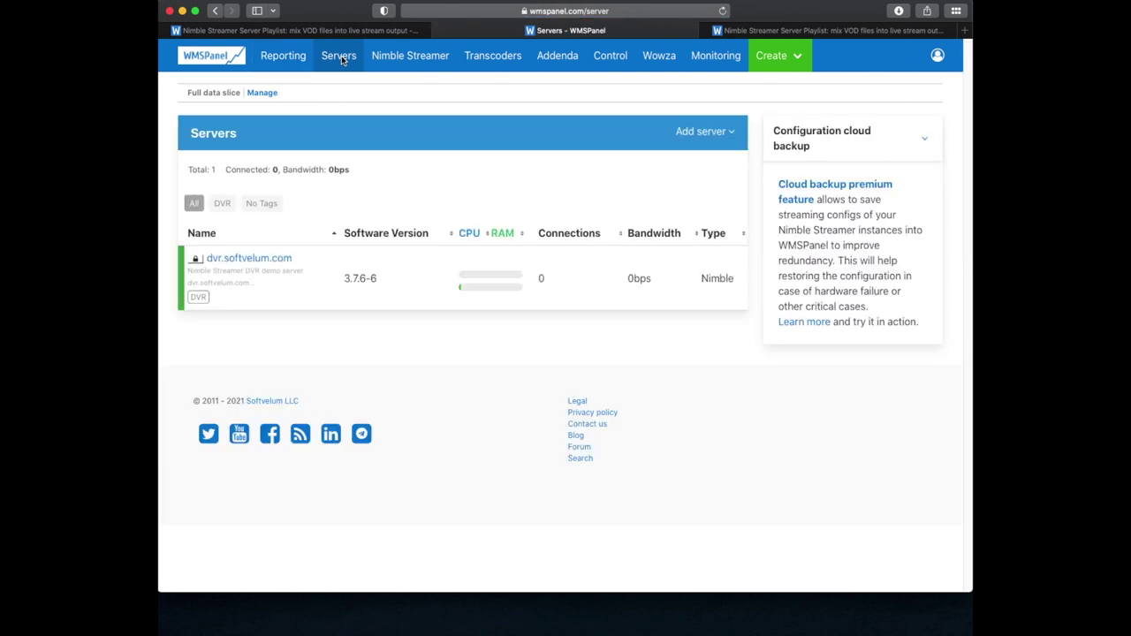
pyautogui.click(257, 260)
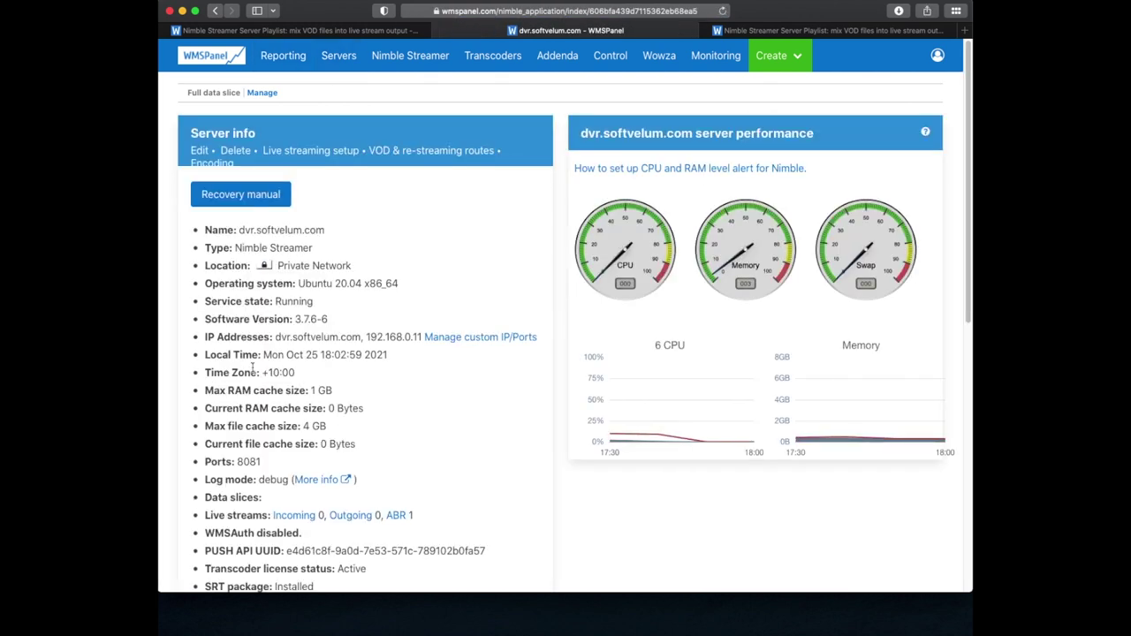
# Check the server's software version, Transcoder license status and Transcoder package entries
pyautogui.moveTo(205, 319); pyautogui.dragTo(328, 319)
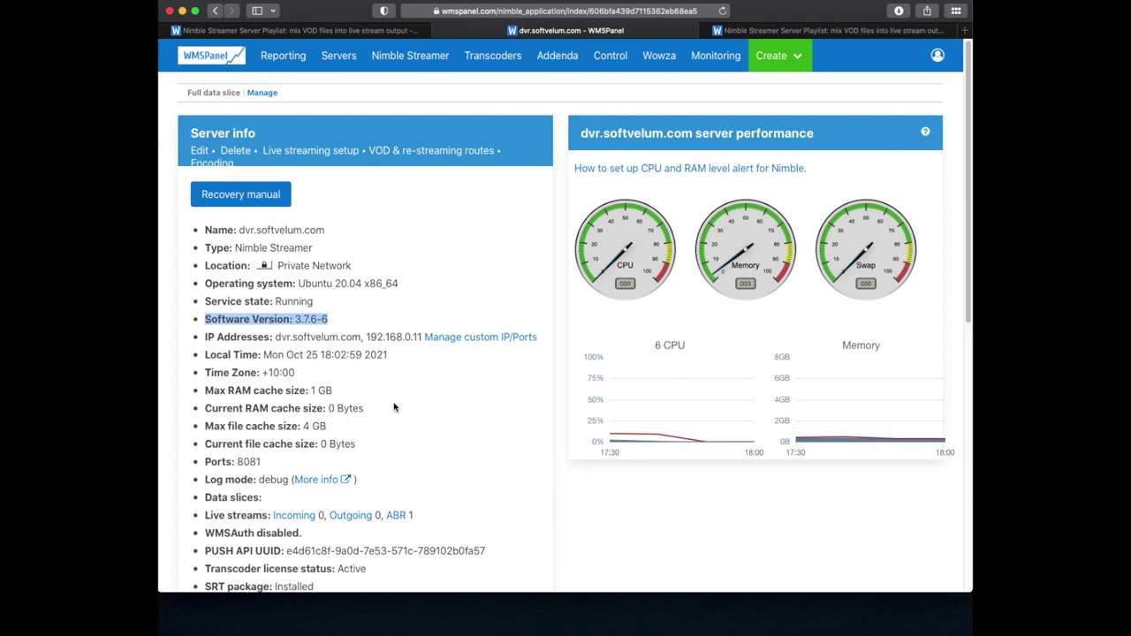
pyautogui.scroll(-3, 395, 407)
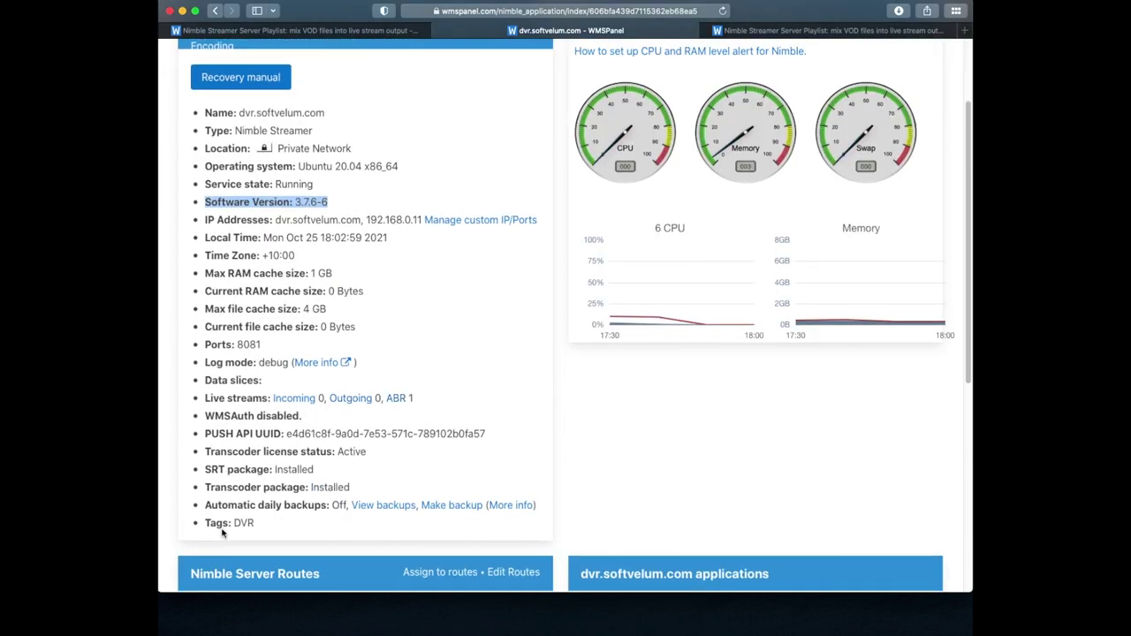
pyautogui.tripleClick(206, 452)
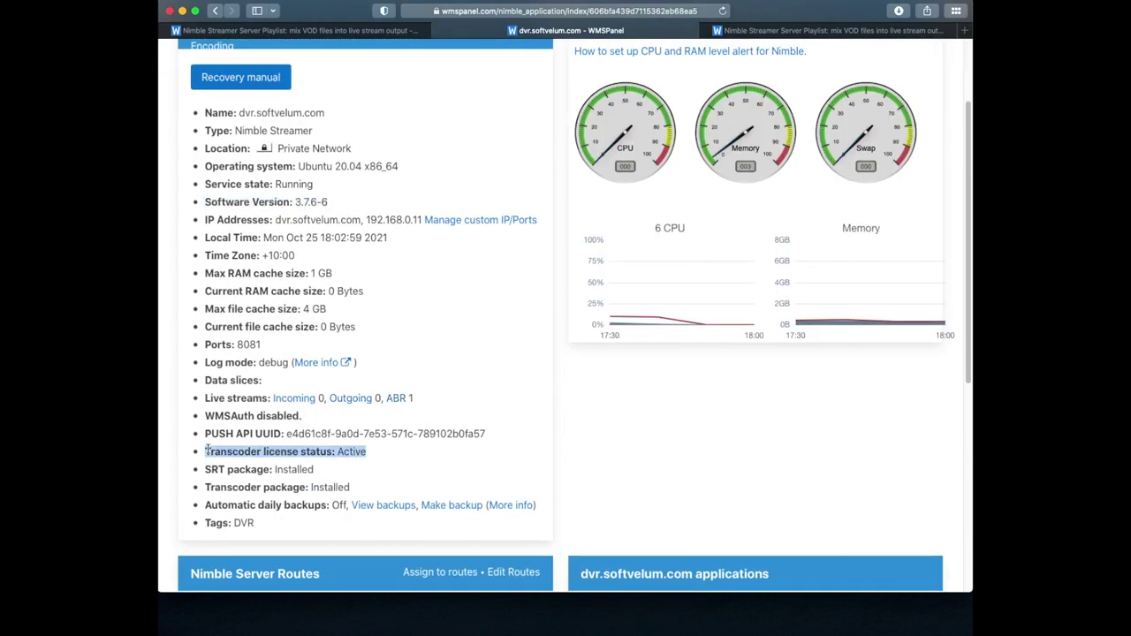
pyautogui.tripleClick(205, 487)
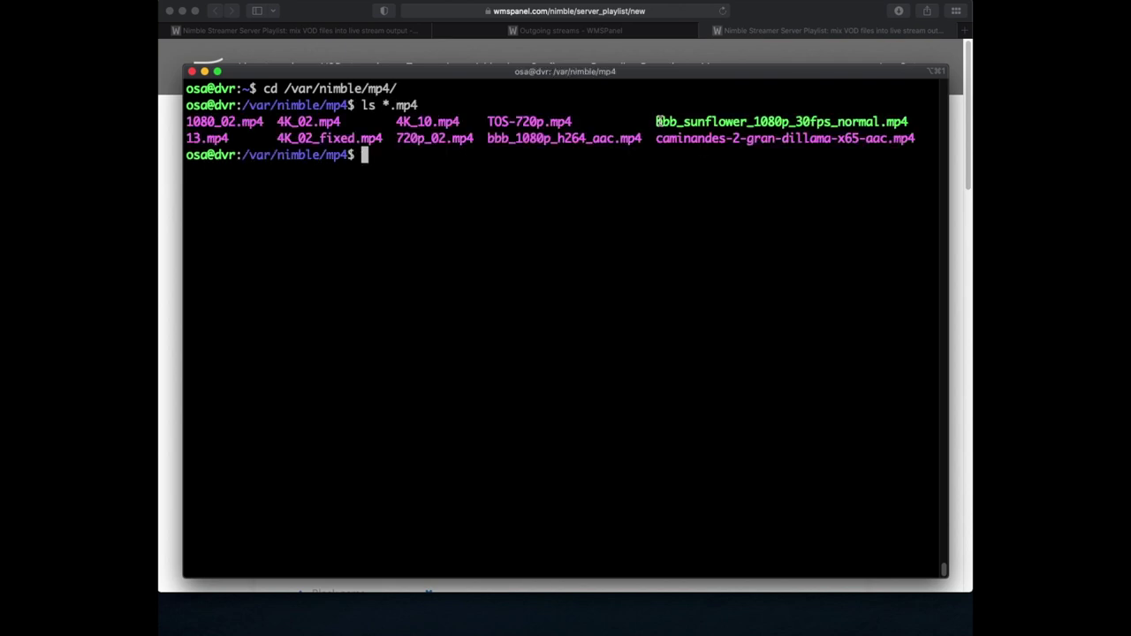
# Copy the name bbb_sunflower_1080p_30fps_normal.mp4 from the terminal and set the playlist generator's output stream to playlist/first
pyautogui.doubleClick(658, 123)
pyautogui.press('super+c')
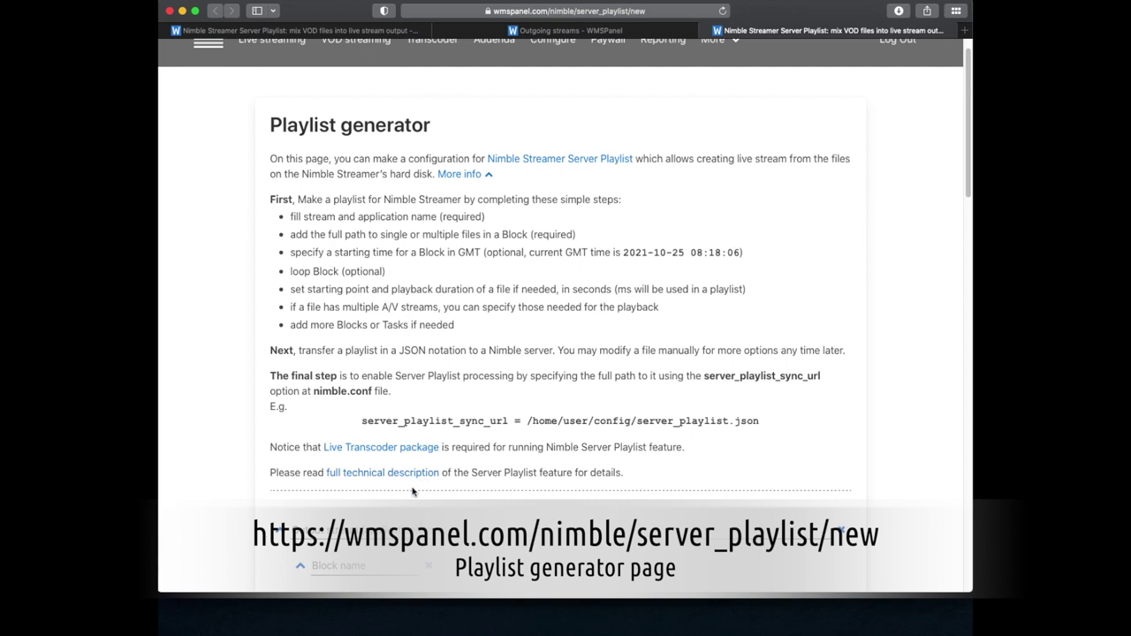
pyautogui.click(463, 174)
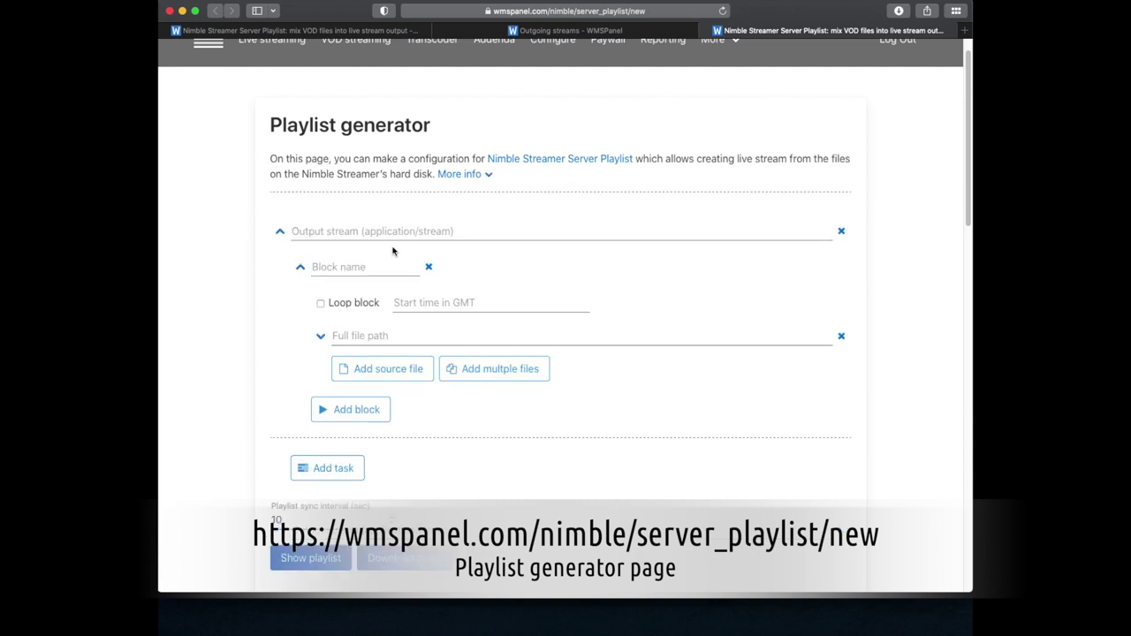
pyautogui.click(375, 232)
pyautogui.write('playlist/first')
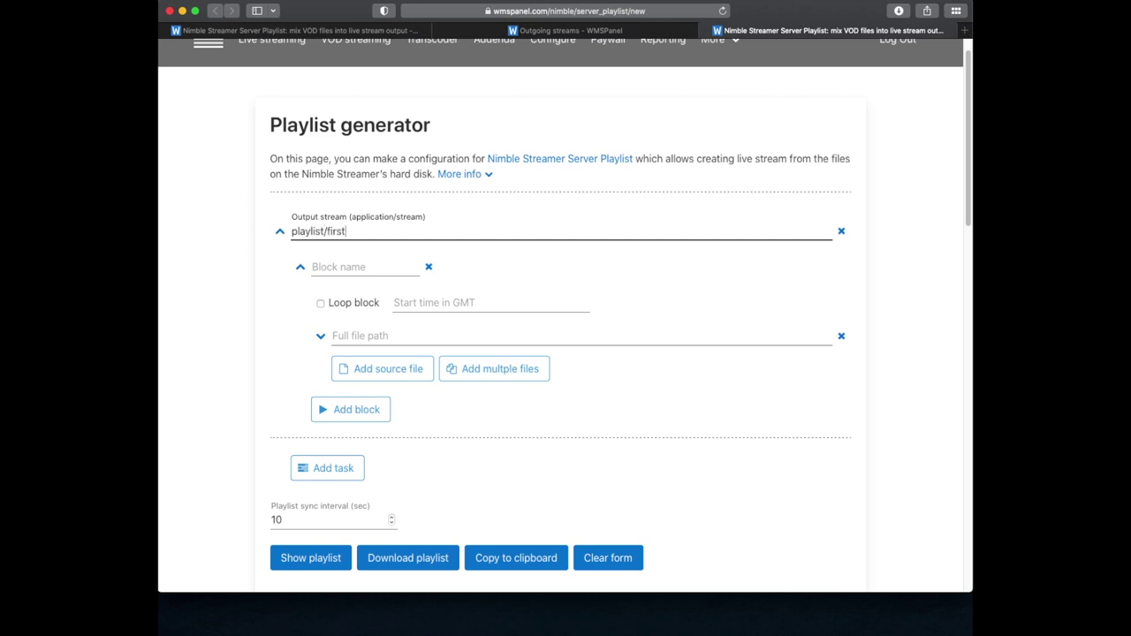
# Name the block Bunny and set its full file path to /var/nimble/mp4/bbb_sunflower_1080p_30fps_normal.mp4
pyautogui.click(365, 267)
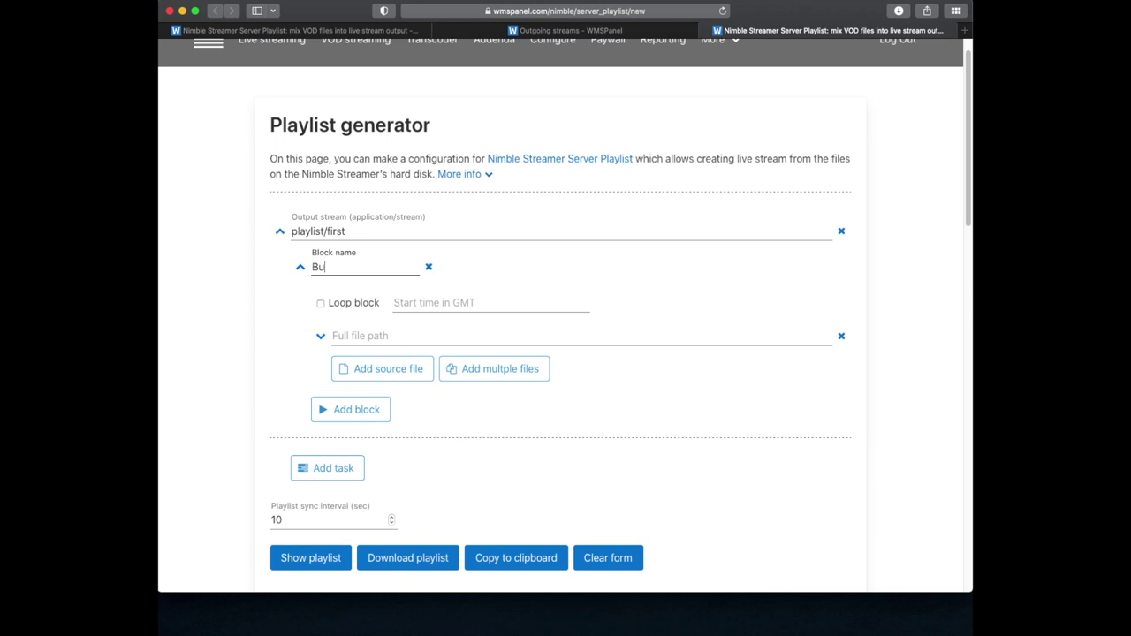
pyautogui.click(342, 341)
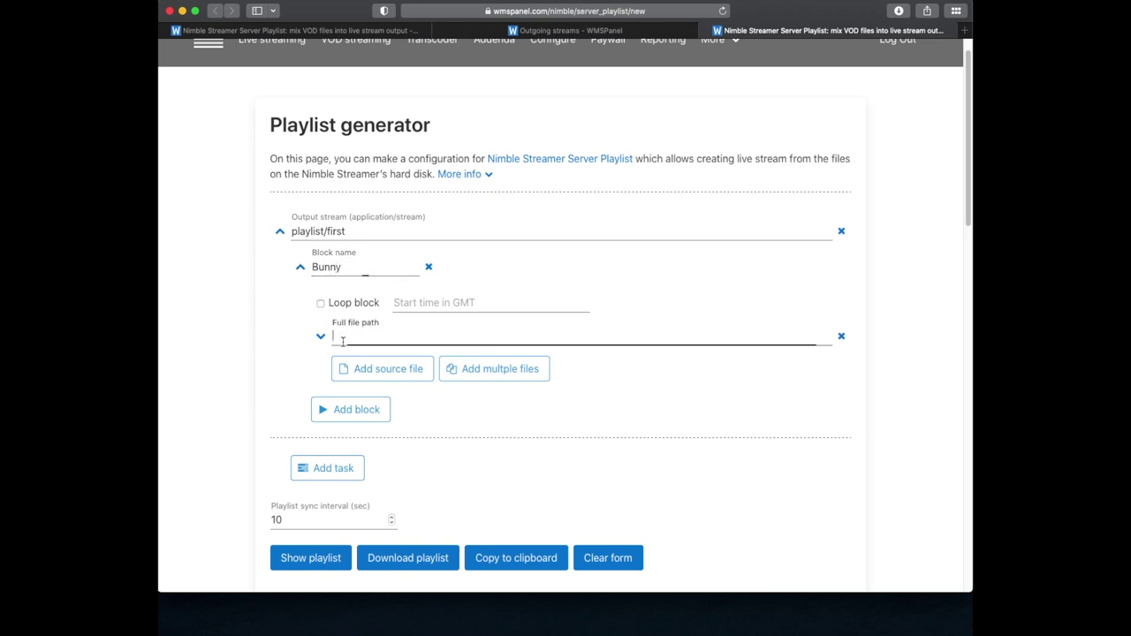
pyautogui.write('/var/nimble/')
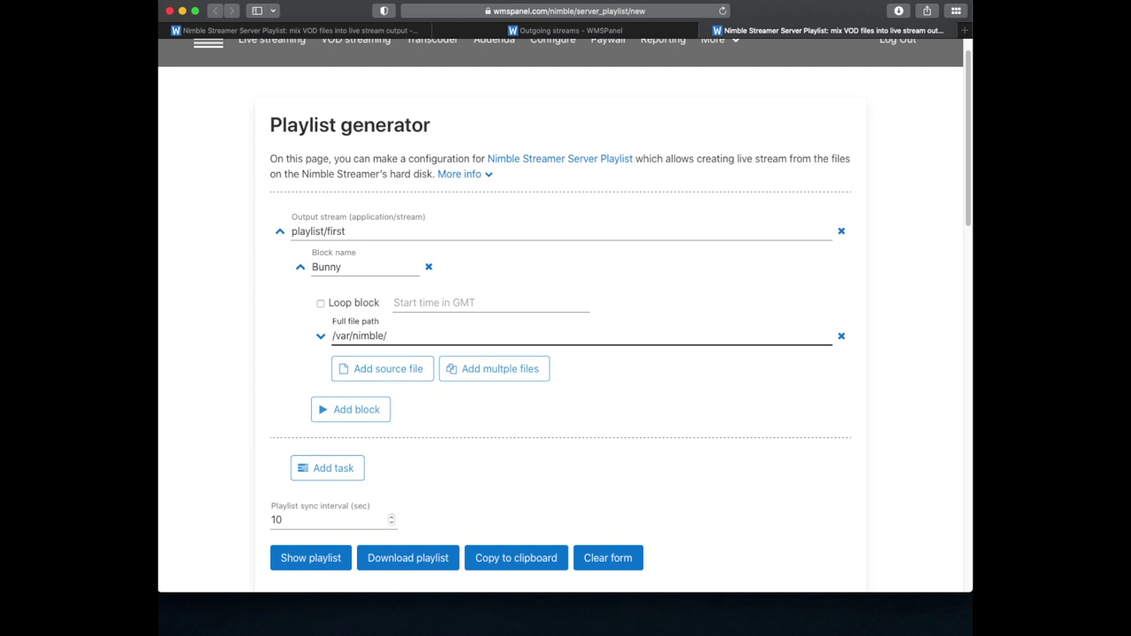
pyautogui.write('mp4/')
pyautogui.press('super+v')
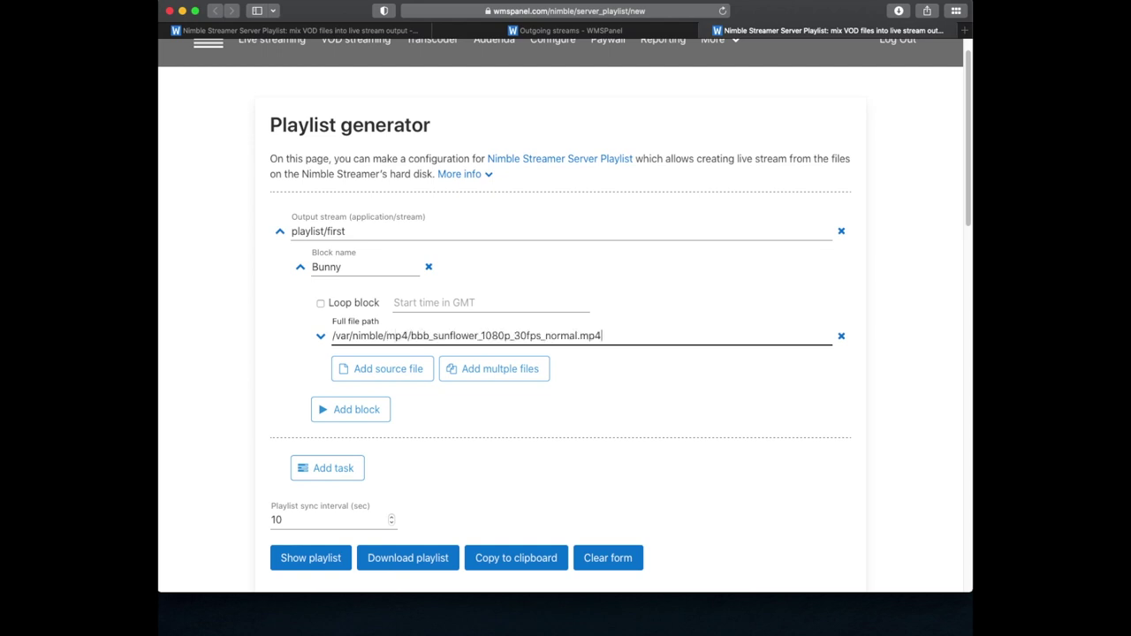
# Review the Bunny file's offset, duration, VideoID and AudioID options and the block's start time, and enable looping for the block
pyautogui.click(322, 339)
pyautogui.click(354, 372)
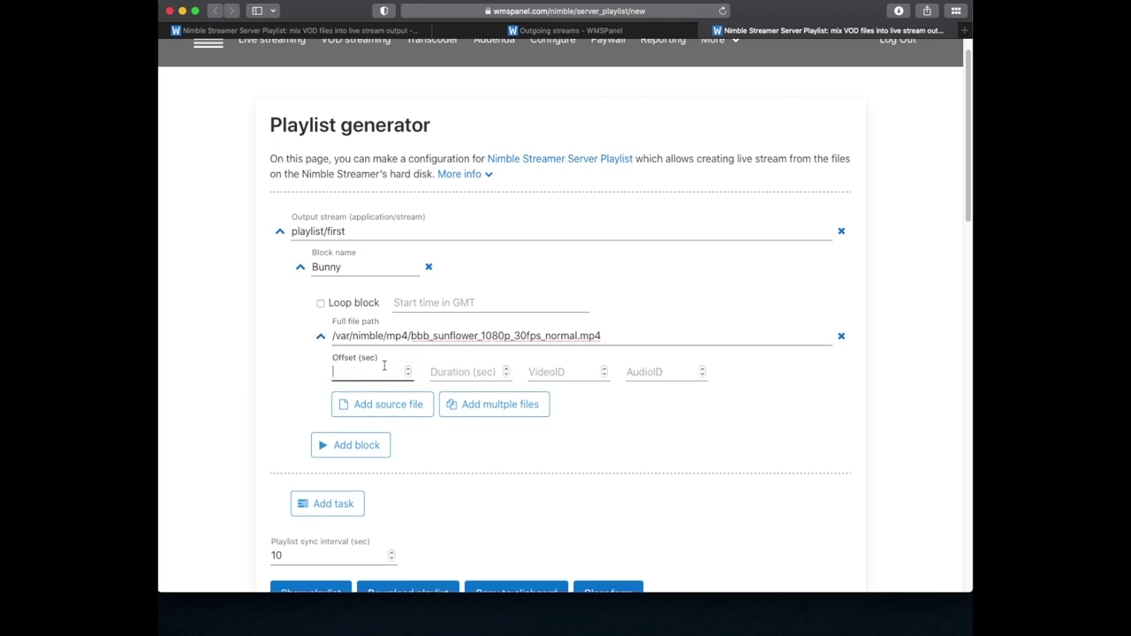
pyautogui.click(464, 372)
pyautogui.click(565, 372)
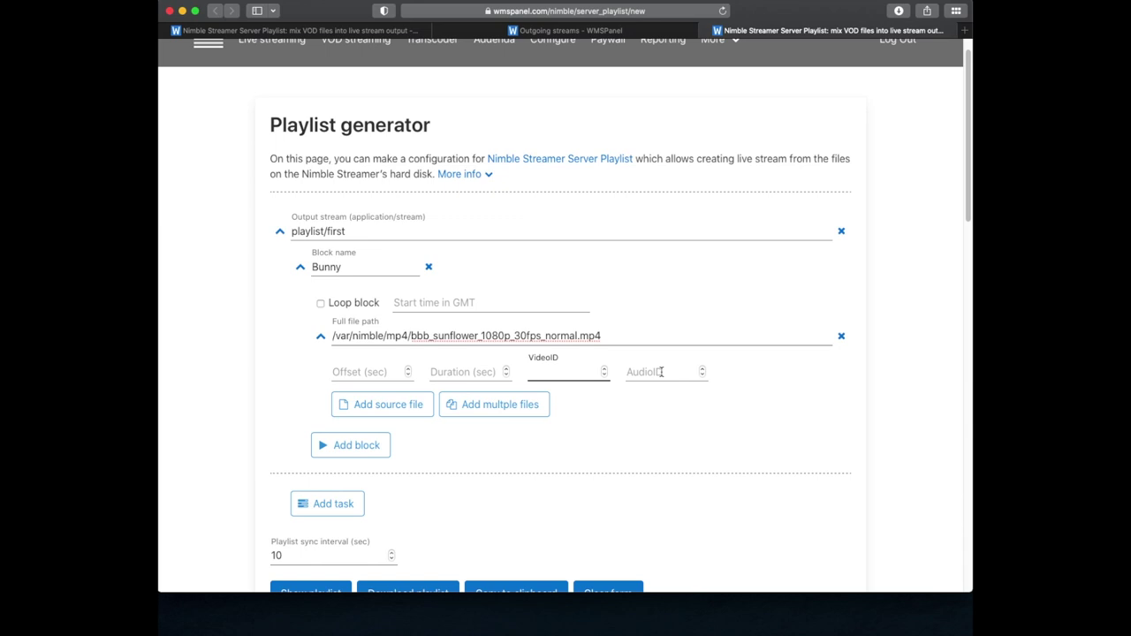
pyautogui.click(637, 372)
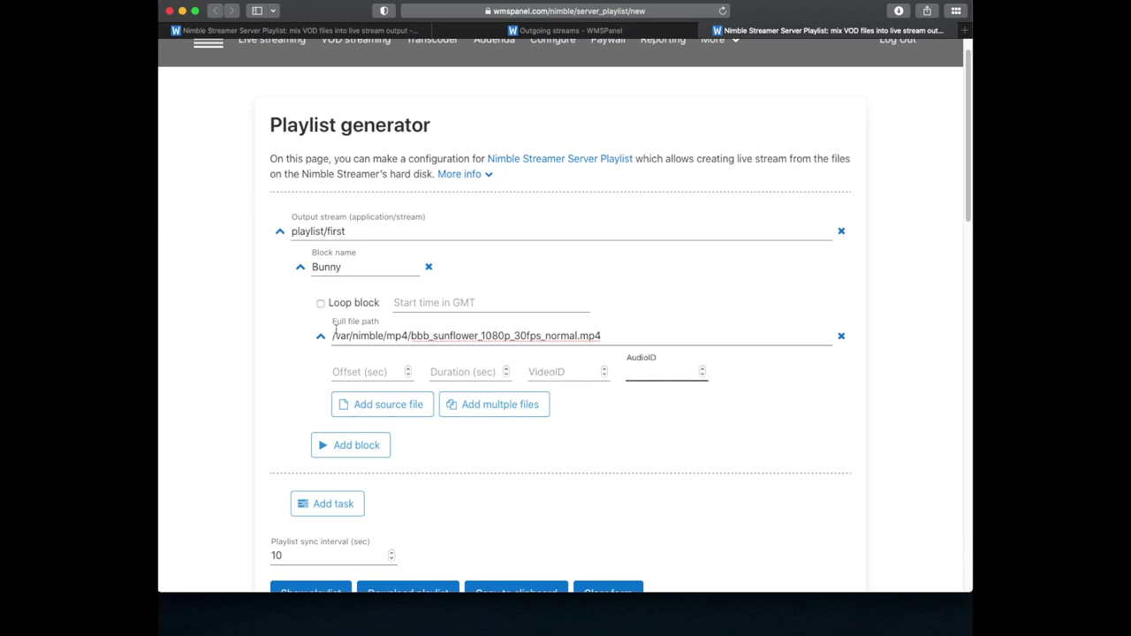
pyautogui.click(433, 305)
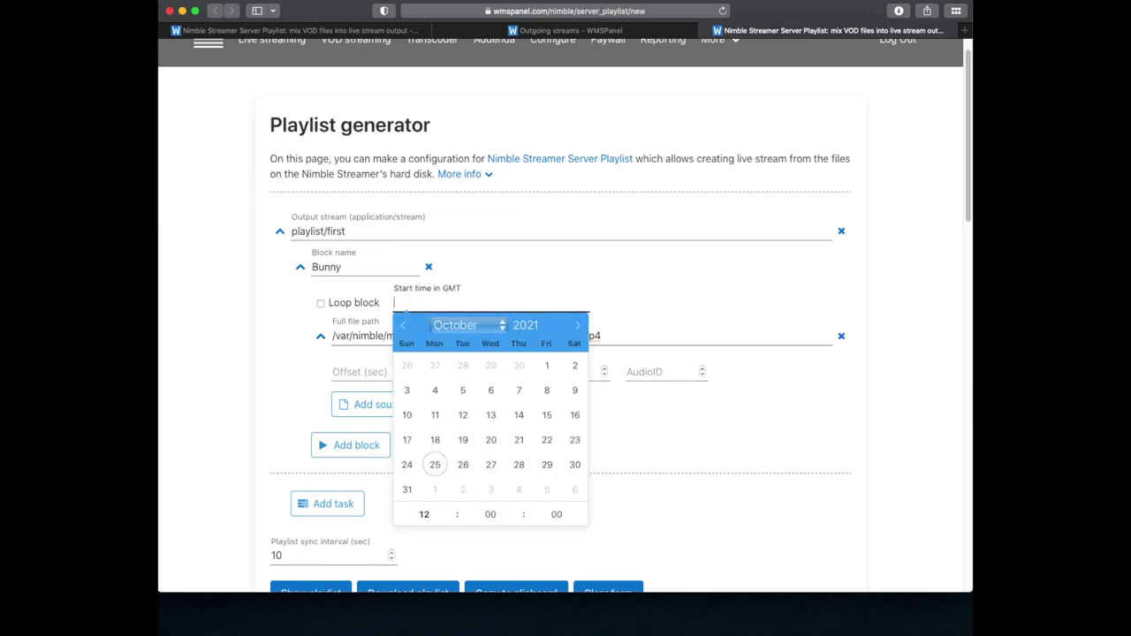
pyautogui.click(327, 314)
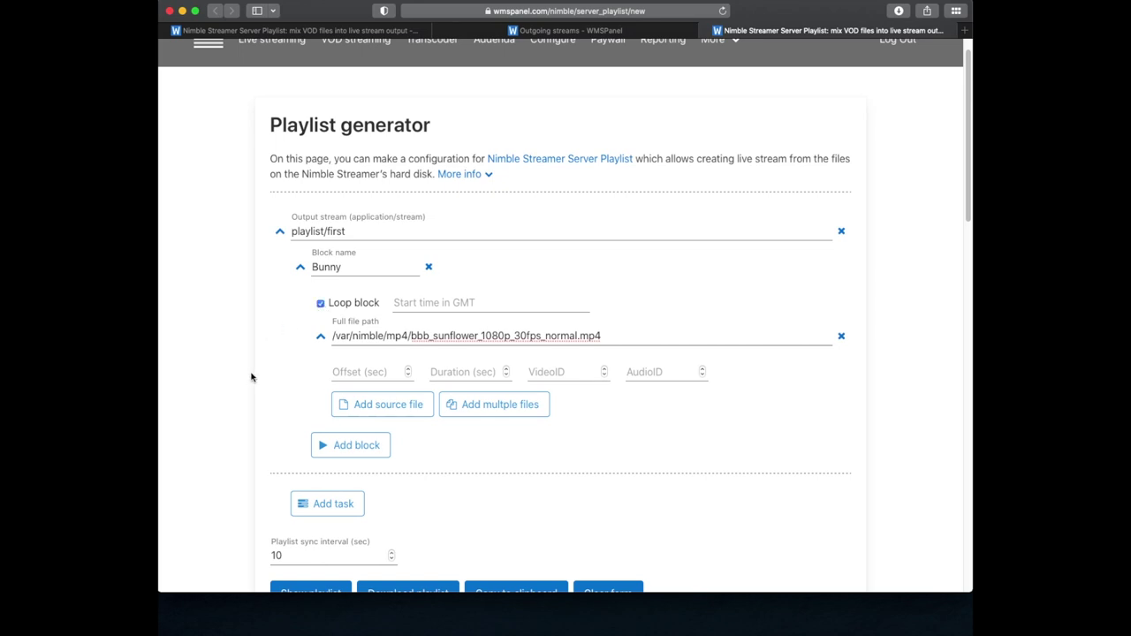
# Add a second task with the output stream playlist/second and name its block List of Files
pyautogui.scroll(-2, 256, 382)
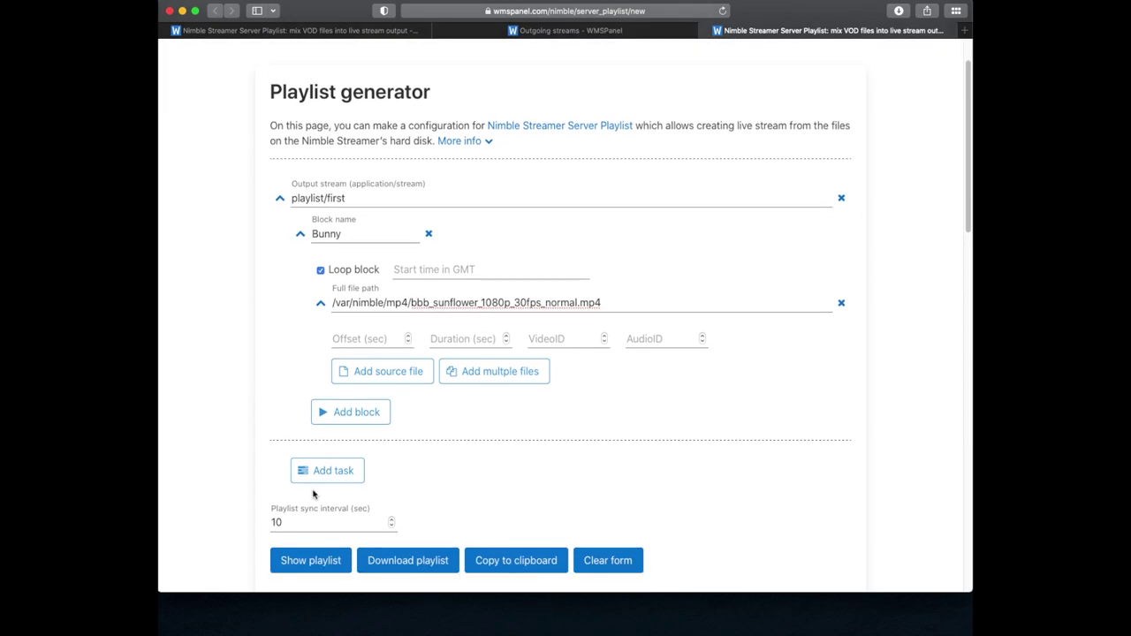
pyautogui.click(324, 471)
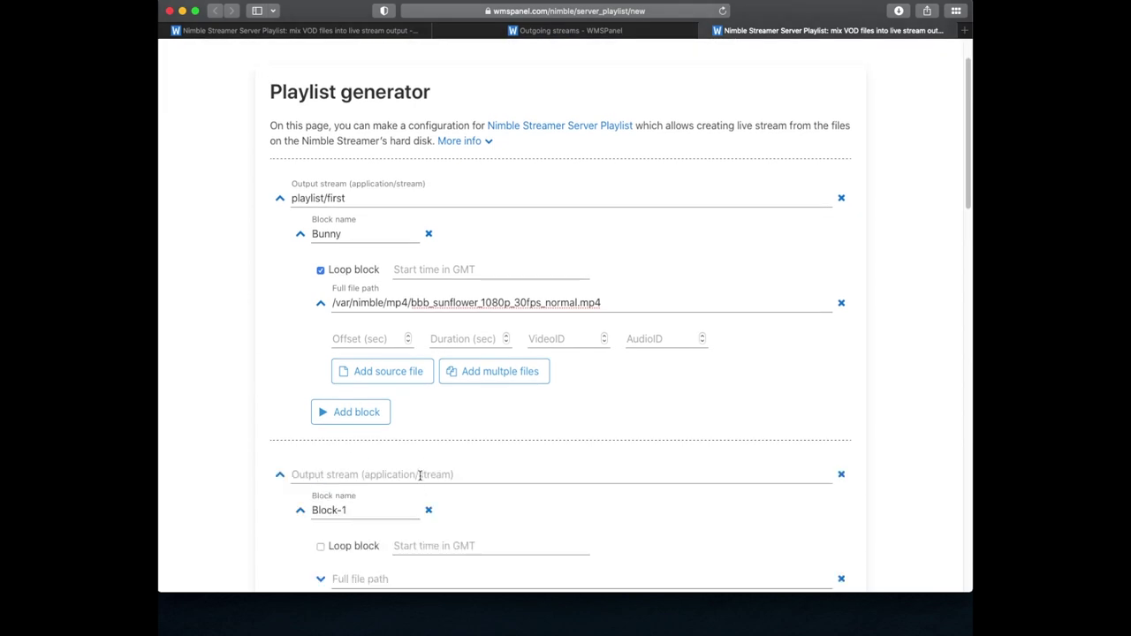
pyautogui.click(420, 475)
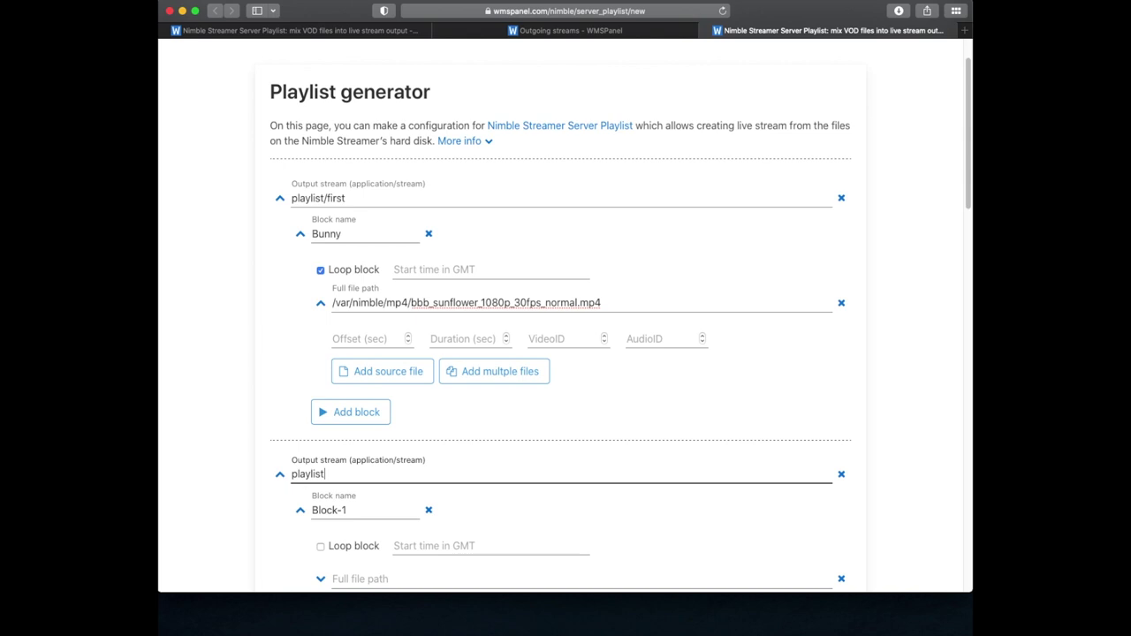
pyautogui.write('playlist/second')
pyautogui.scroll(-2, 415, 480)
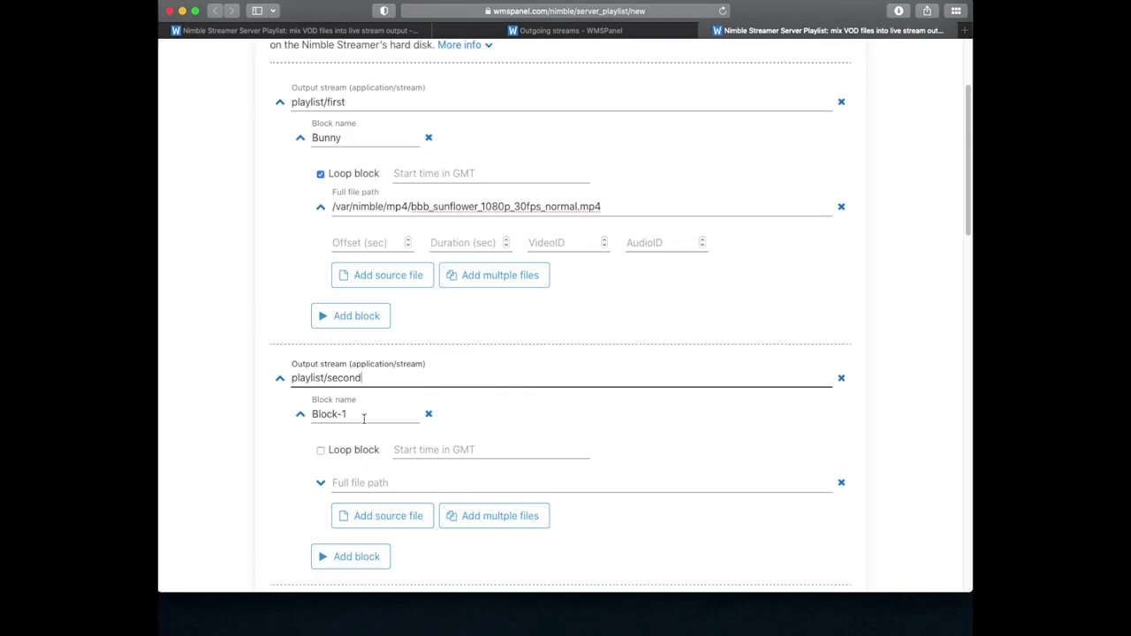
pyautogui.tripleClick(363, 414)
pyautogui.write('List of Files')
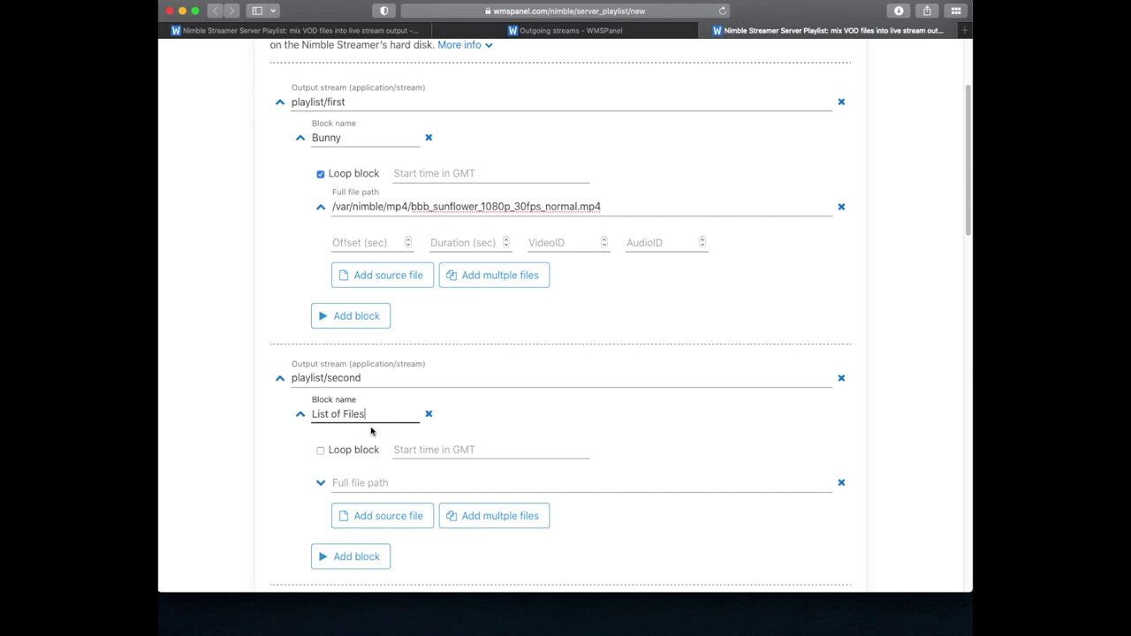
# Copy the suggested MP4 listing command for adding multiple files, run it in the terminal and copy the listed file paths
pyautogui.click(521, 524)
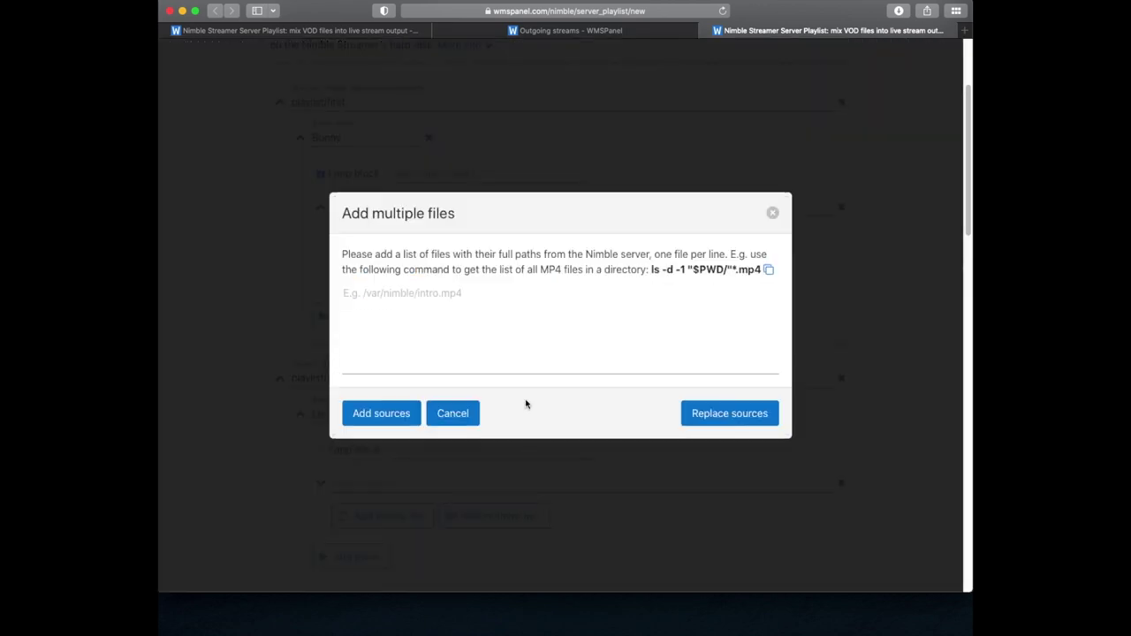
pyautogui.click(769, 269)
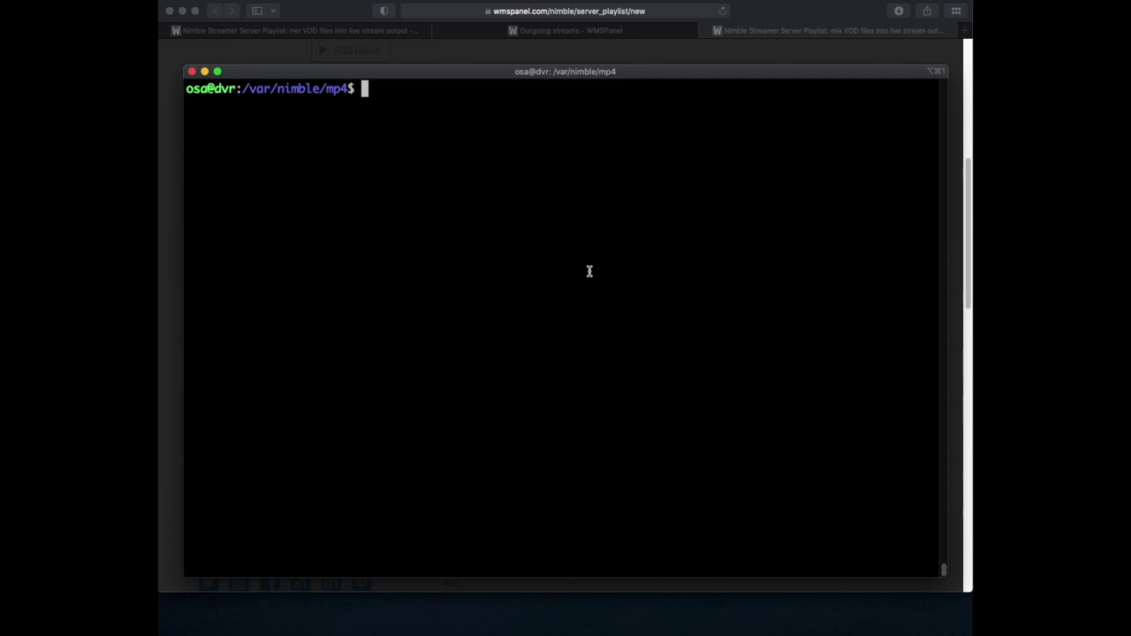
pyautogui.press('super+v')
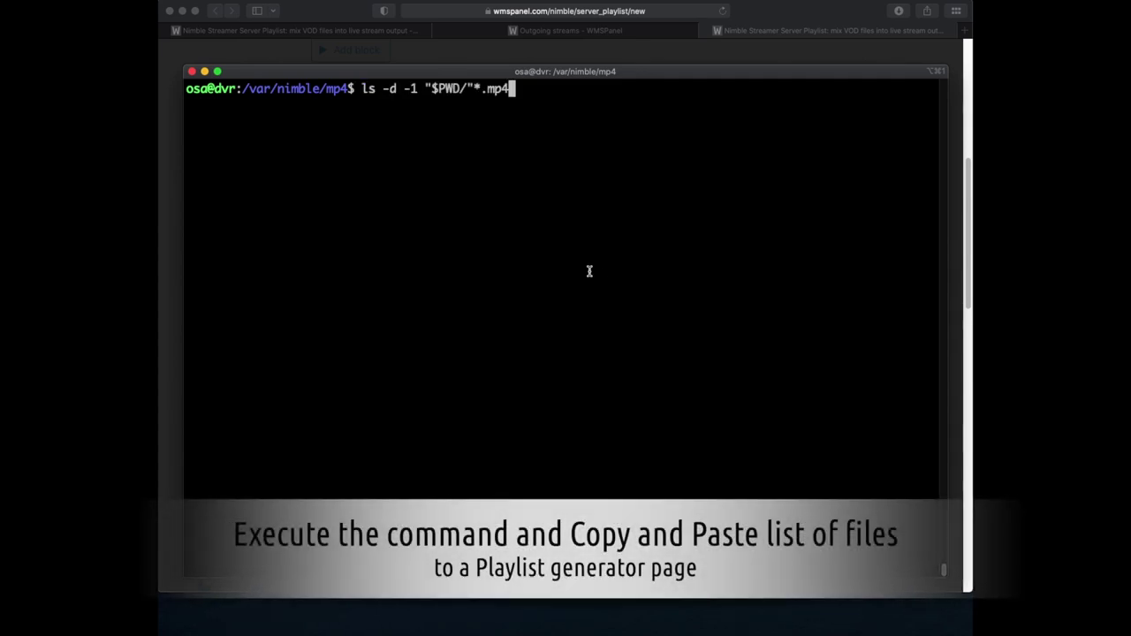
pyautogui.press('Return')
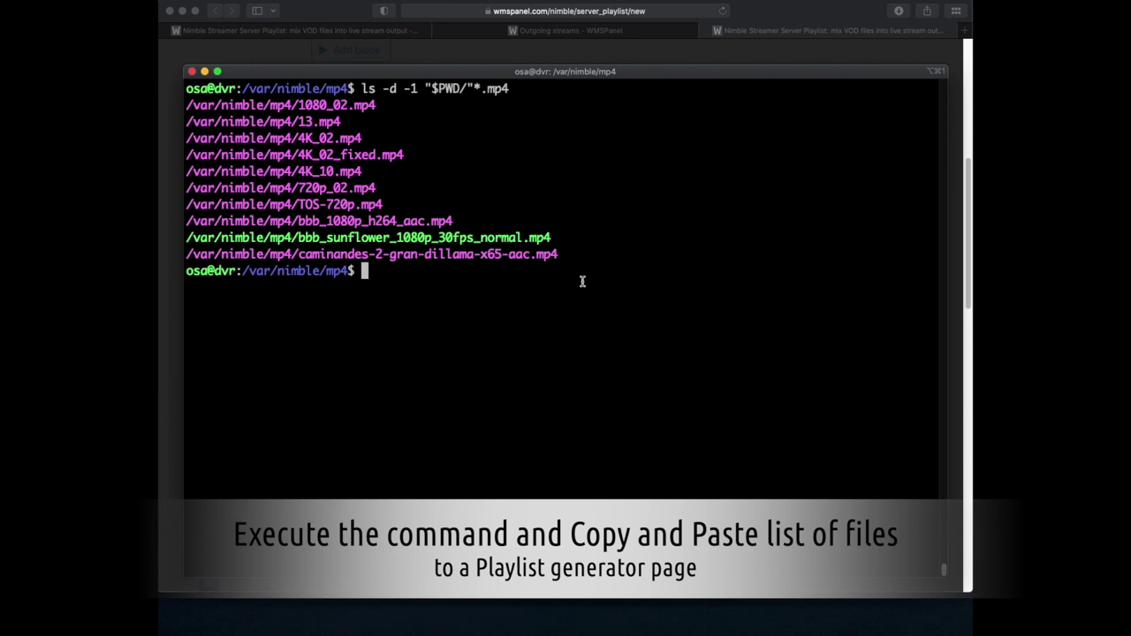
pyautogui.moveTo(561, 254); pyautogui.dragTo(162, 102)
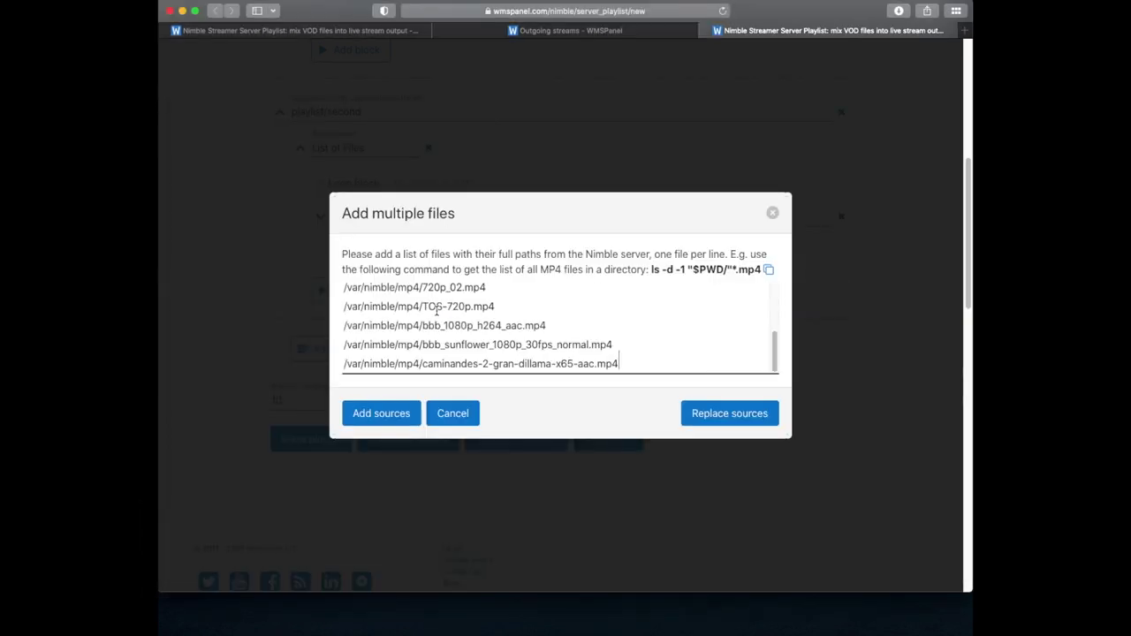
# Add the pasted MP4 paths as sources of the List of Files block, with TOS-720p.mp4 first
pyautogui.scroll(5, 557, 327)
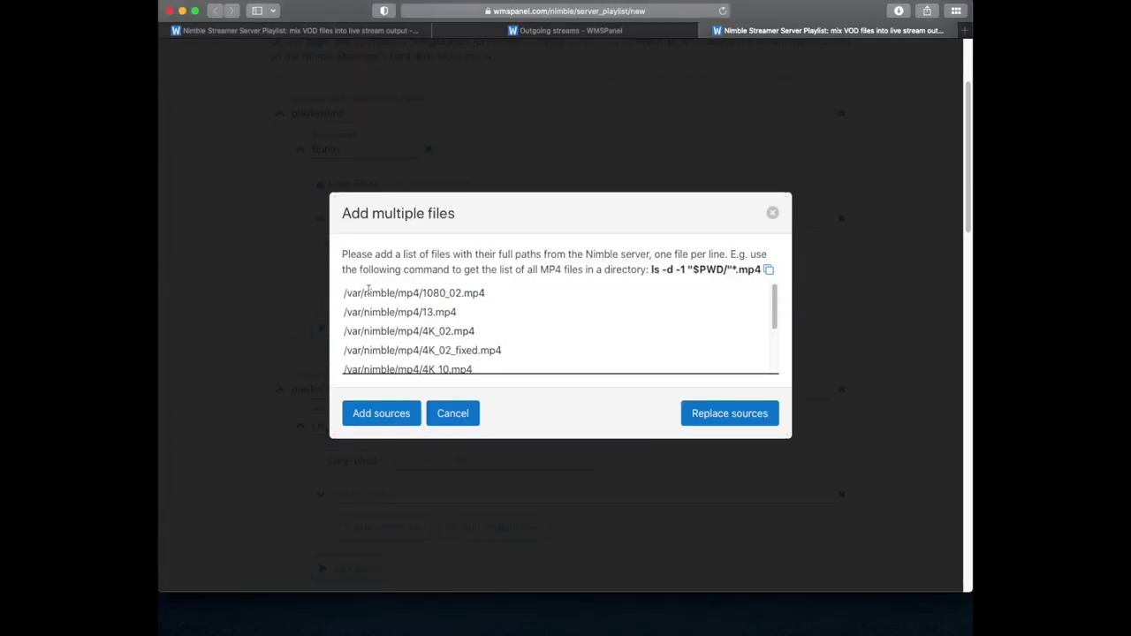
pyautogui.press('BackSpace')
pyautogui.click(349, 414)
# Remove 1080_02.mp4 and 13.mp4 from the List of Files block and enable looping for the block
pyautogui.scroll(-6, 795, 442)
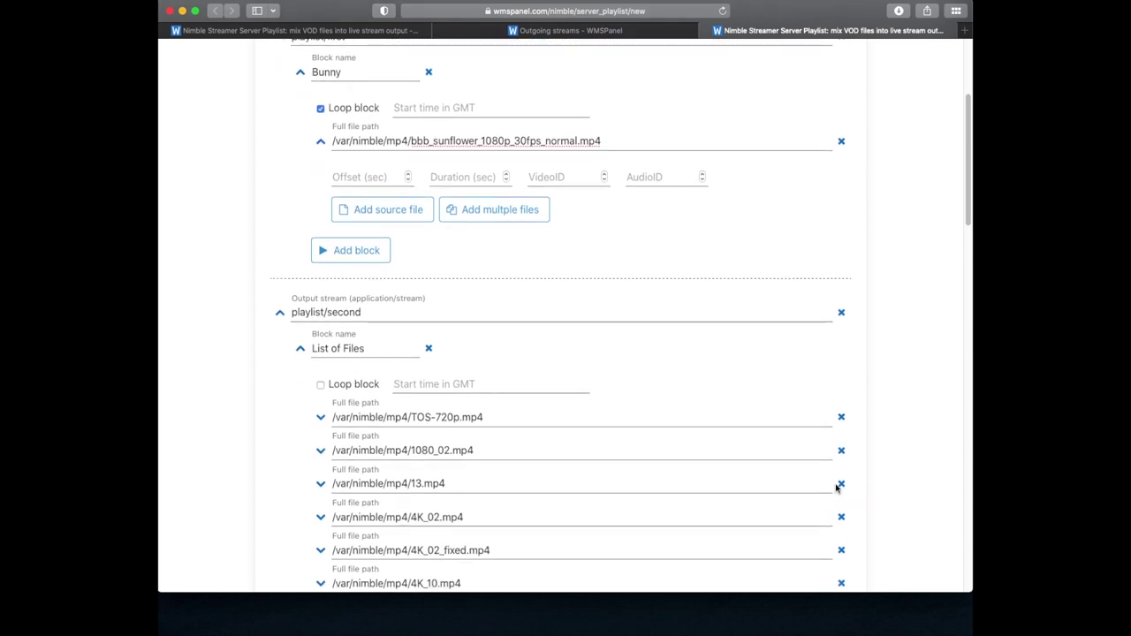
pyautogui.click(842, 252)
pyautogui.click(679, 321)
pyautogui.click(841, 252)
pyautogui.click(679, 321)
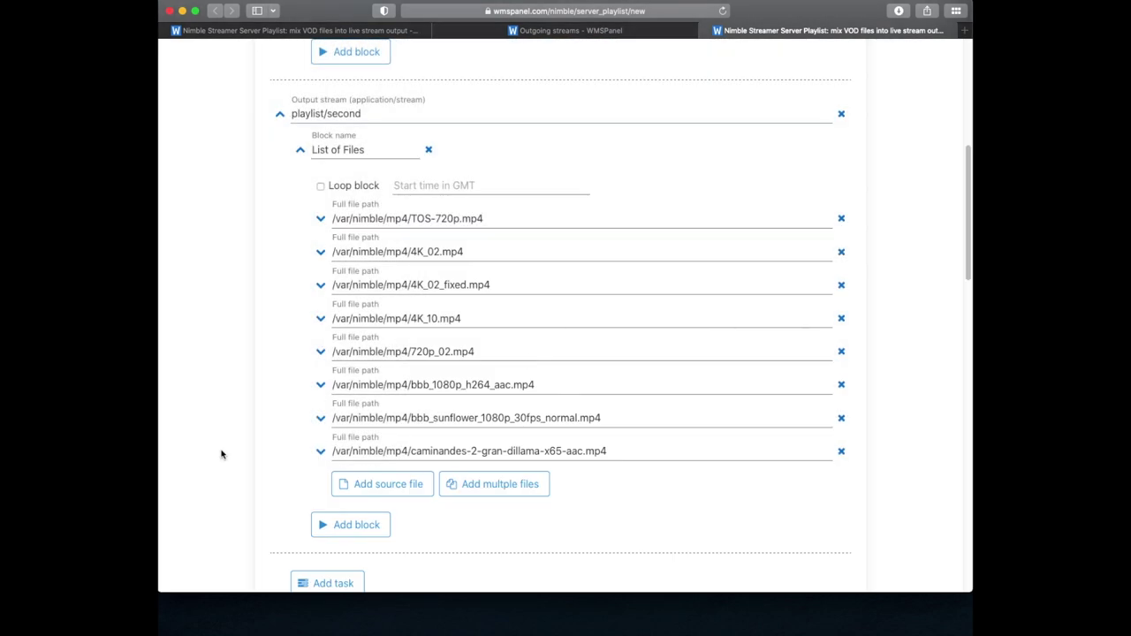
pyautogui.click(331, 189)
# Show the generated JSON playlist and examine its playlist/first and playlist/second tasks
pyautogui.scroll(-5, 583, 495)
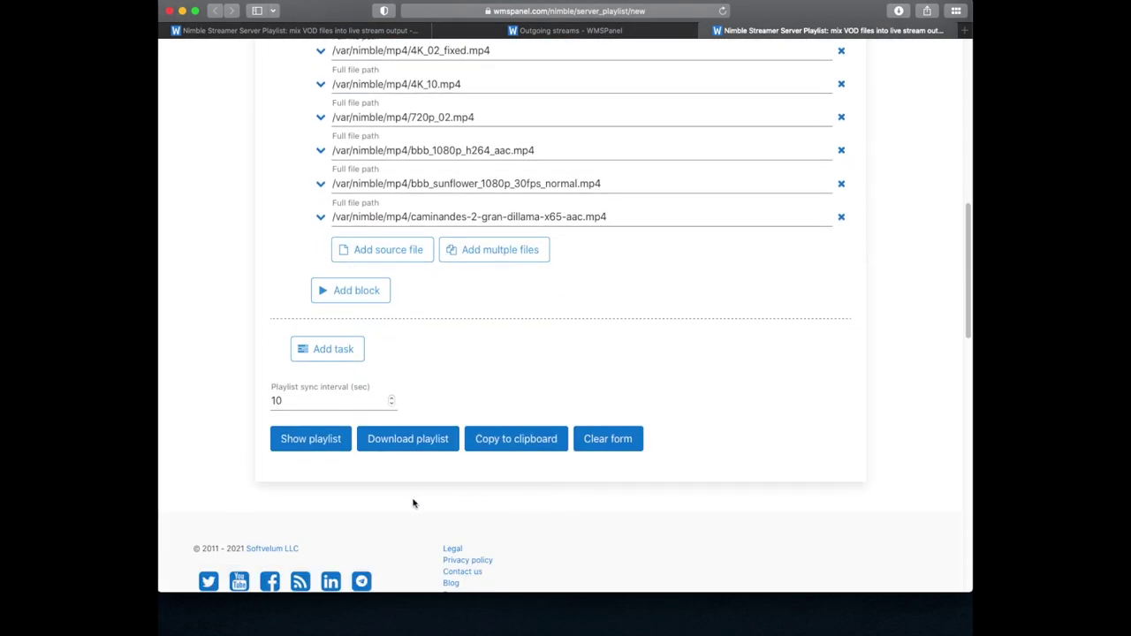
pyautogui.click(293, 446)
pyautogui.scroll(-4, 500, 493)
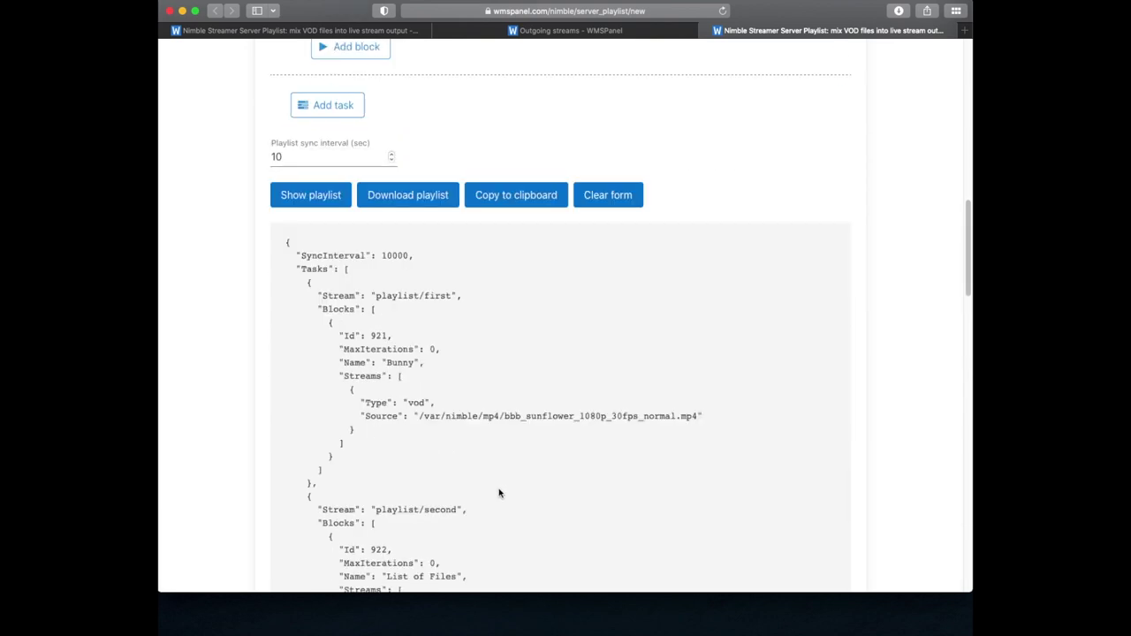
pyautogui.scroll(-4, 499, 493)
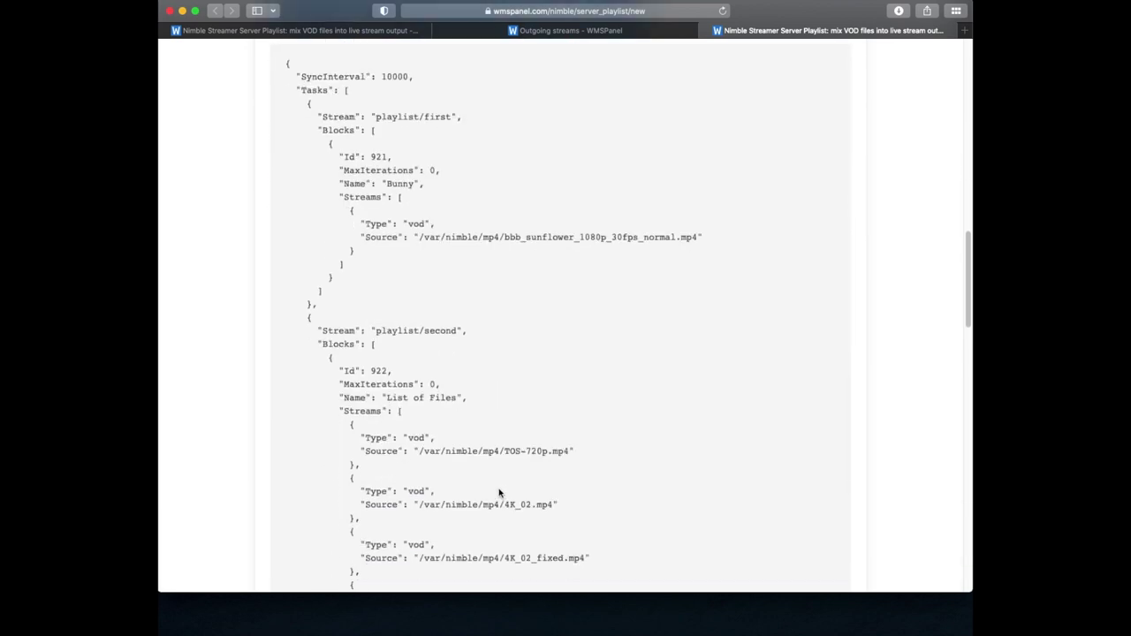
# Check the source files in the generated JSON, download the playlist and copy it to the clipboard
pyautogui.scroll(-9, 499, 493)
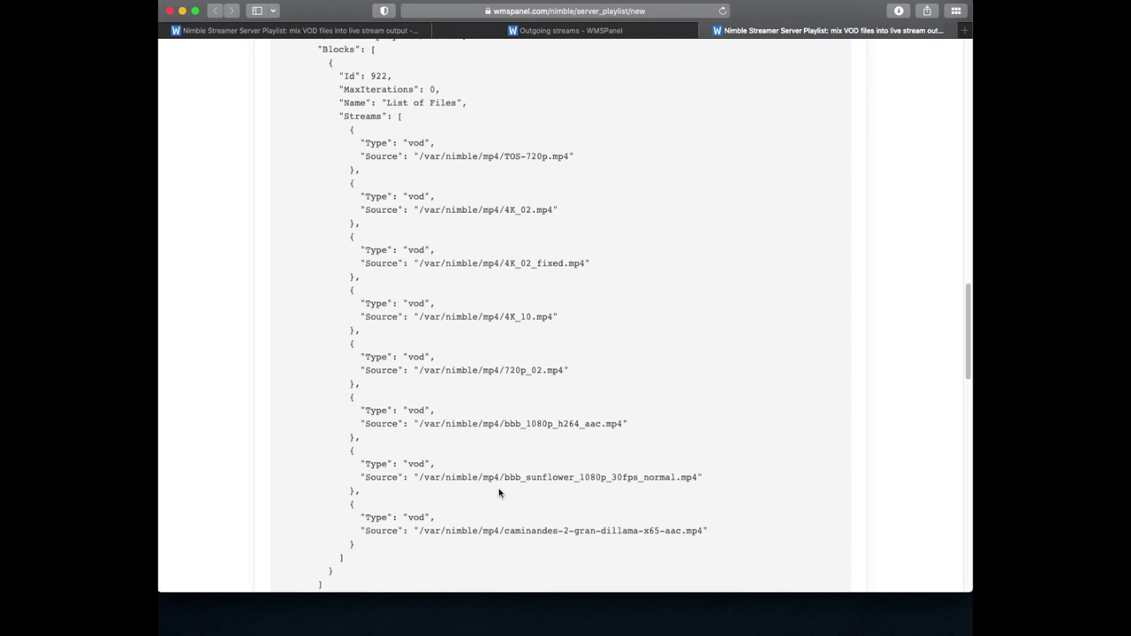
pyautogui.scroll(15, 500, 493)
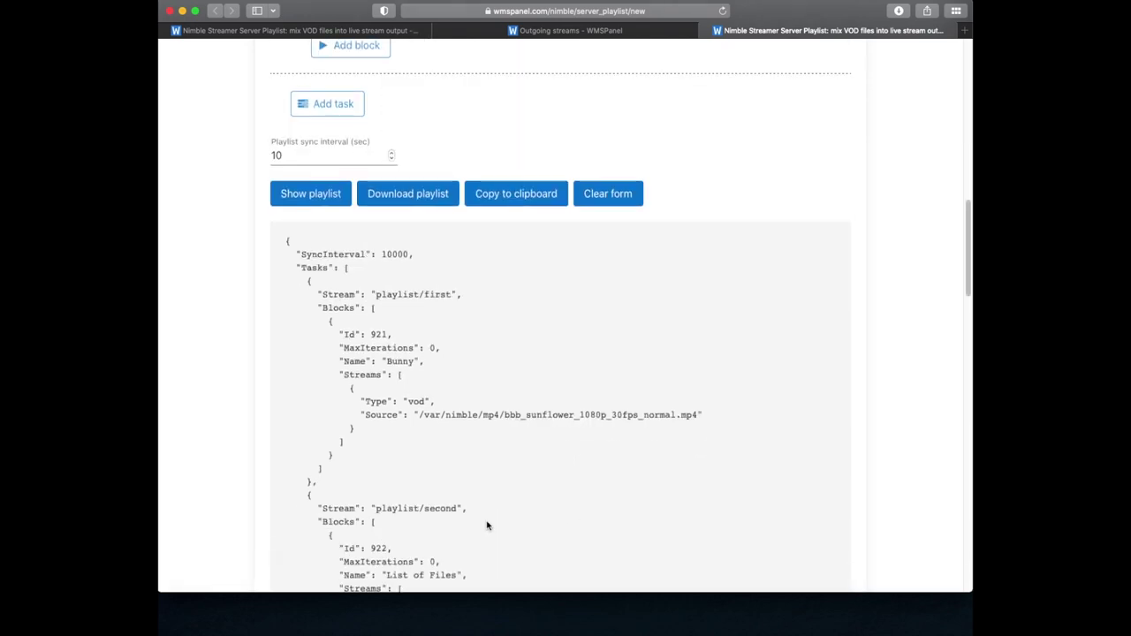
pyautogui.click(402, 193)
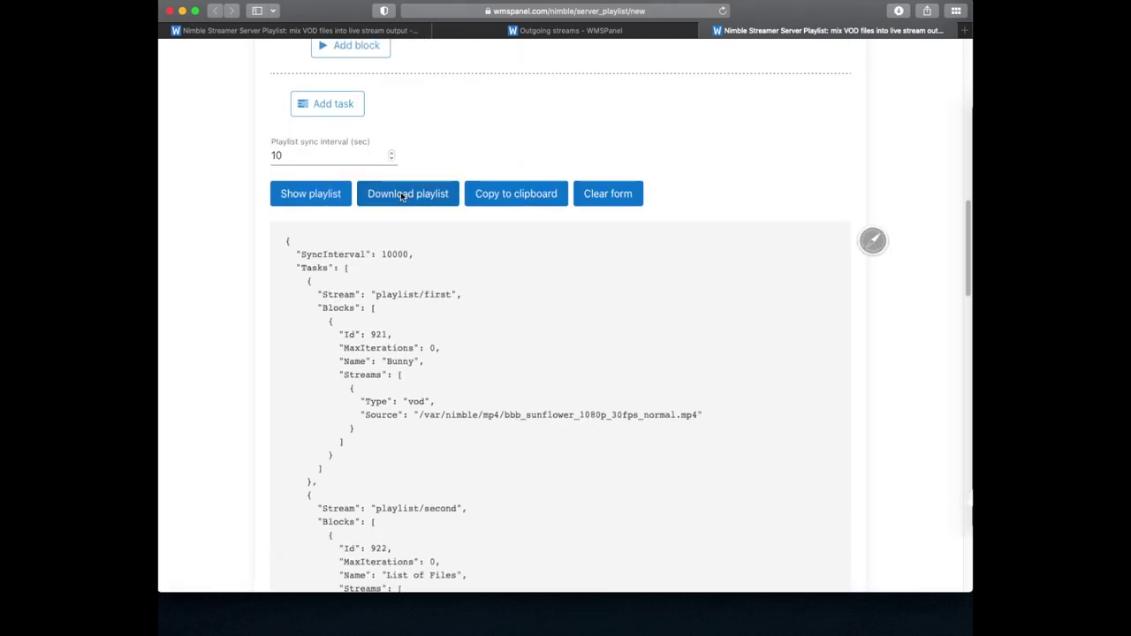
pyautogui.click(517, 202)
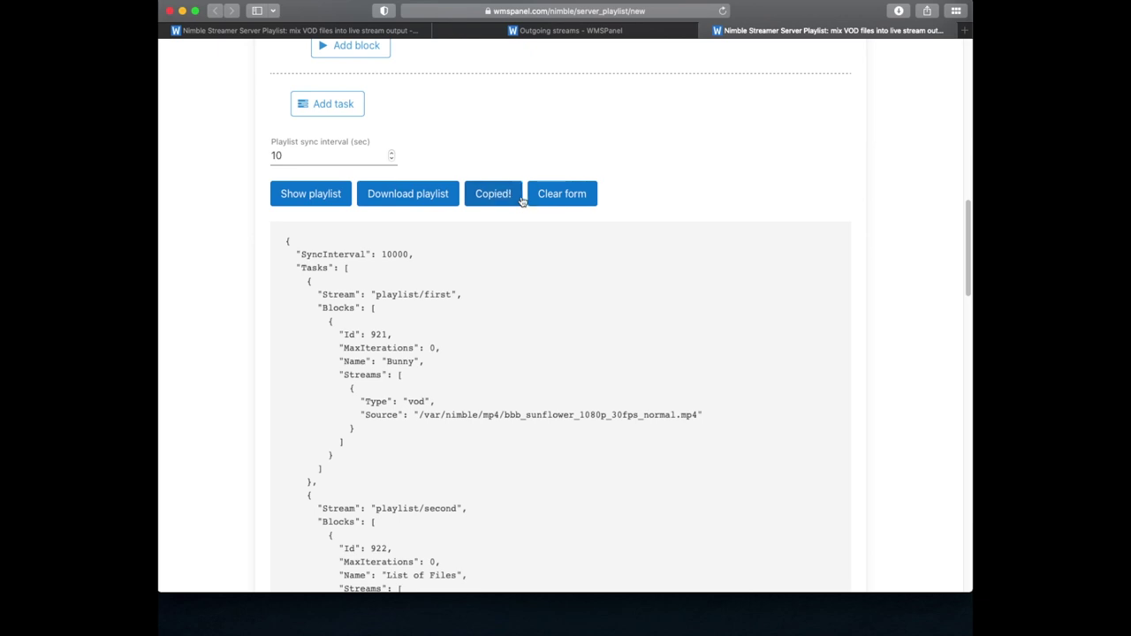
# Switch to the terminal and open /var/nimble/playlist.json in vim with sudo, authenticating with the sudo password
pyautogui.press('super+Tab')
pyautogui.write('sudo vi')
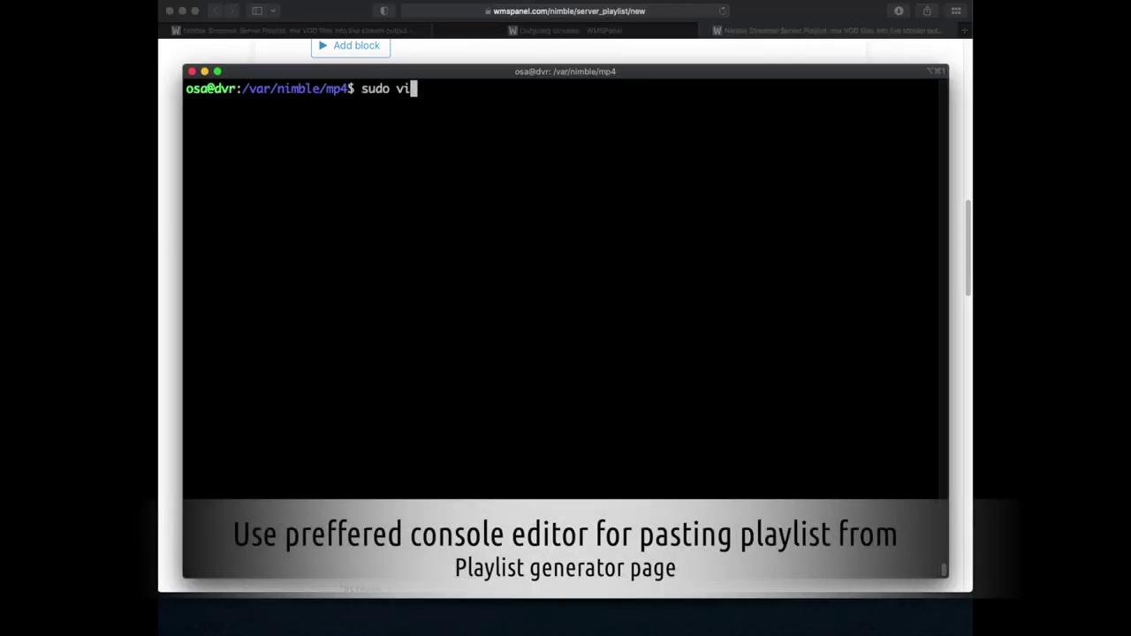
pyautogui.write('m /var/nimble')
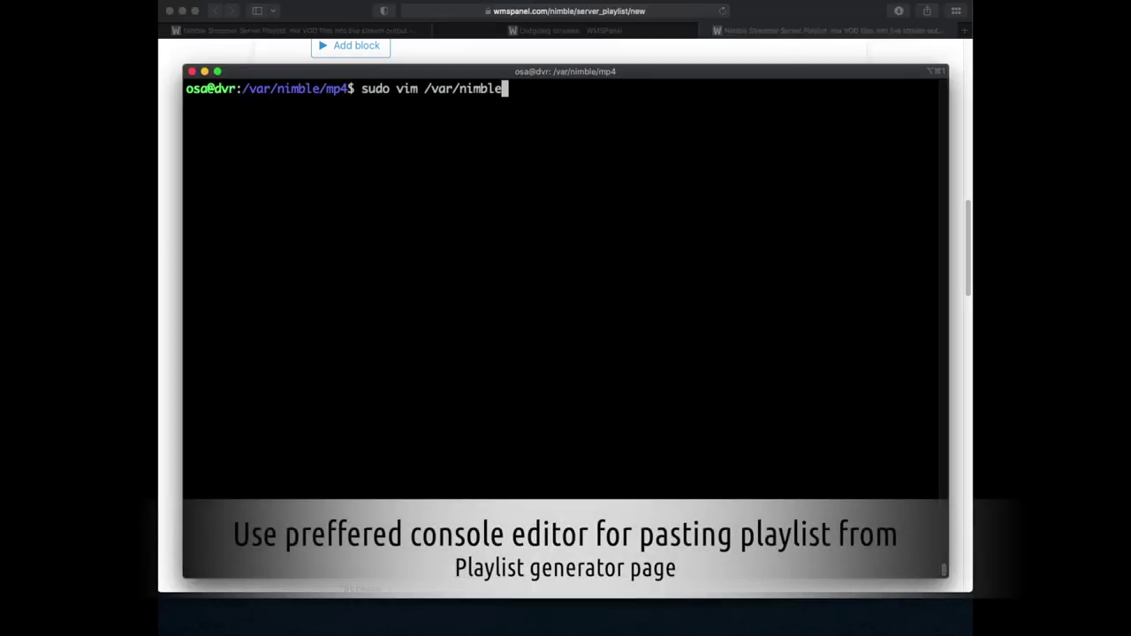
pyautogui.write('/playlist.json')
pyautogui.press('Return')
pyautogui.press('Return')
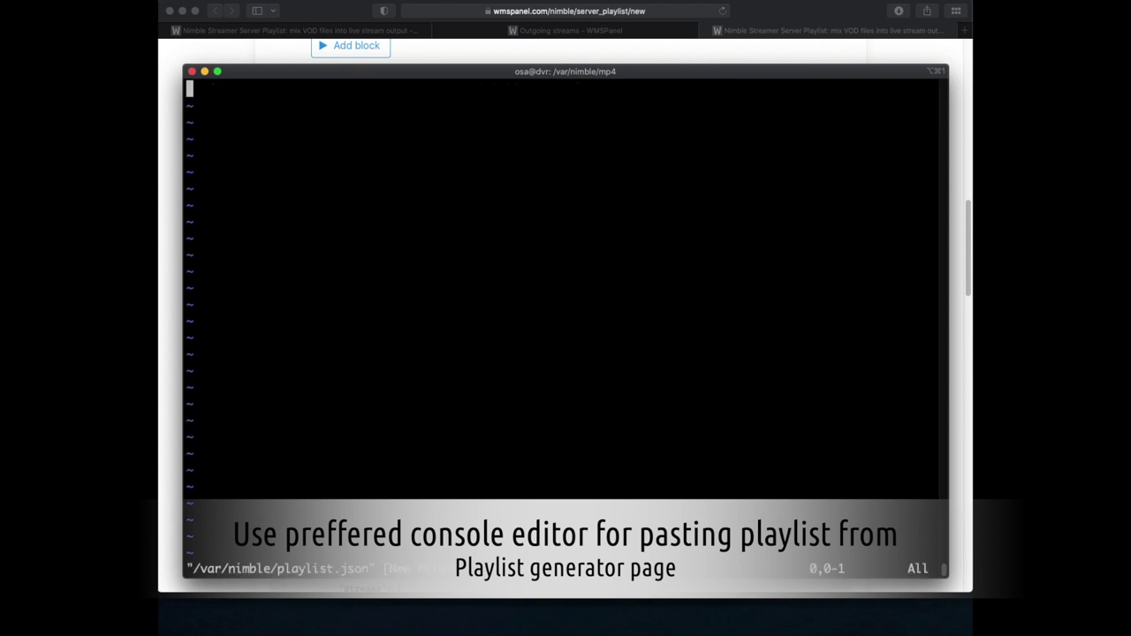
# Paste the copied JSON playlist into playlist.json and return to the first line of the file
pyautogui.press('i')
pyautogui.press('super+v')
pyautogui.press('Escape')
pyautogui.press('g')
pyautogui.press('g')
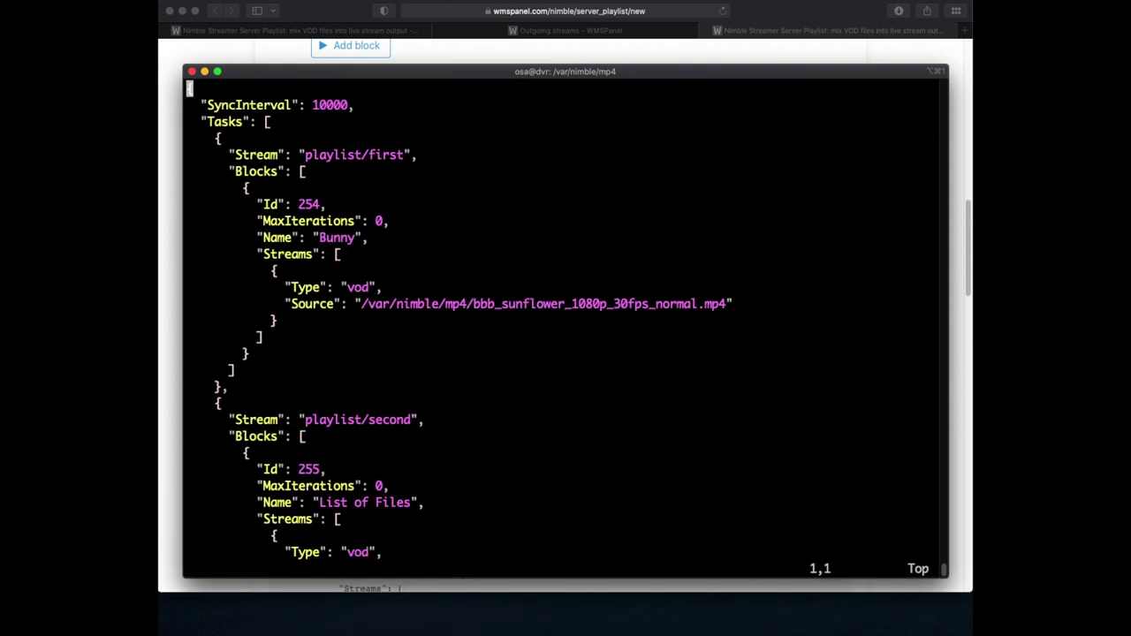
# Look through the tasks and sources of the pasted playlist, save playlist.json and quit vim
pyautogui.press('Down')
pyautogui.press('Down')
pyautogui.press('Down')
pyautogui.press('Down')
pyautogui.press('Down')
pyautogui.press('Down')
pyautogui.press('Down')
pyautogui.press('Down')
pyautogui.press('Down')
pyautogui.press('Down')
pyautogui.press('Down')
pyautogui.press('Down')
pyautogui.press('Down')
pyautogui.press('Down')
pyautogui.press('Down')
pyautogui.press('Down')
pyautogui.press('Down')
pyautogui.press('Down')
pyautogui.press('Down')
pyautogui.press('Down')
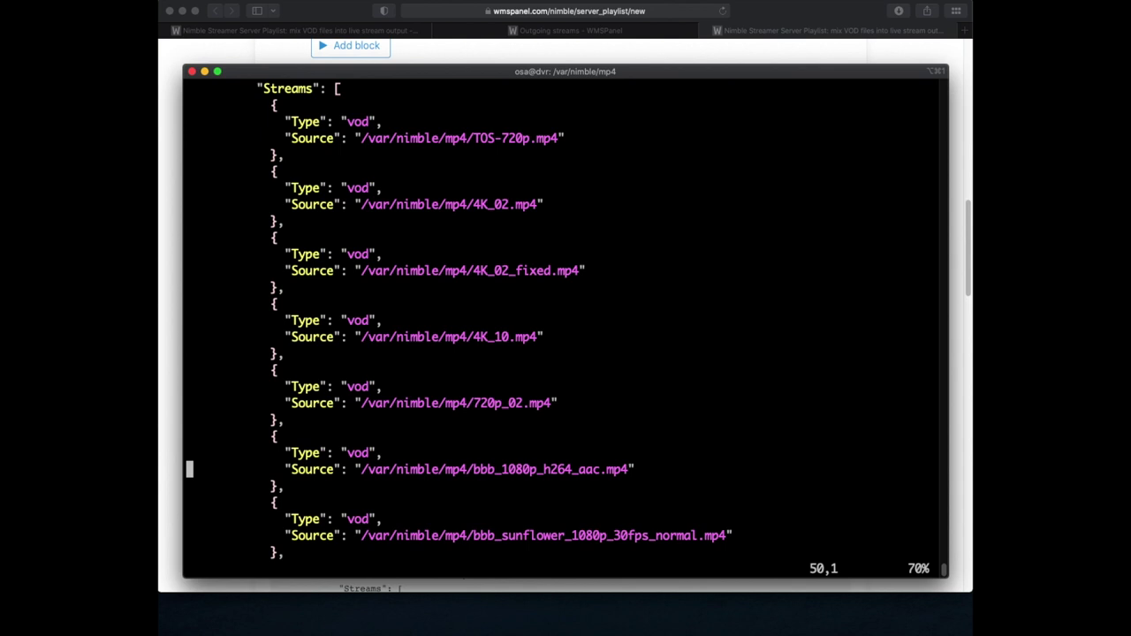
pyautogui.write(':wq!')
pyautogui.press('Return')
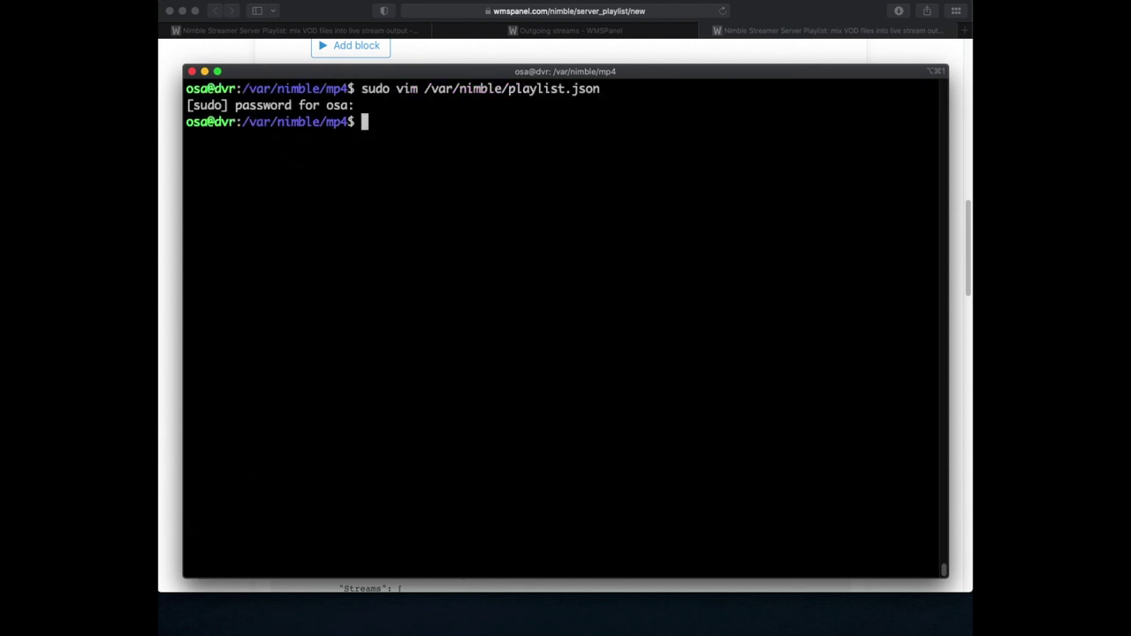
# Open the Nimble configuration file /etc/nimble/nimble.conf in vim with sudo
pyautogui.write('sudo ')
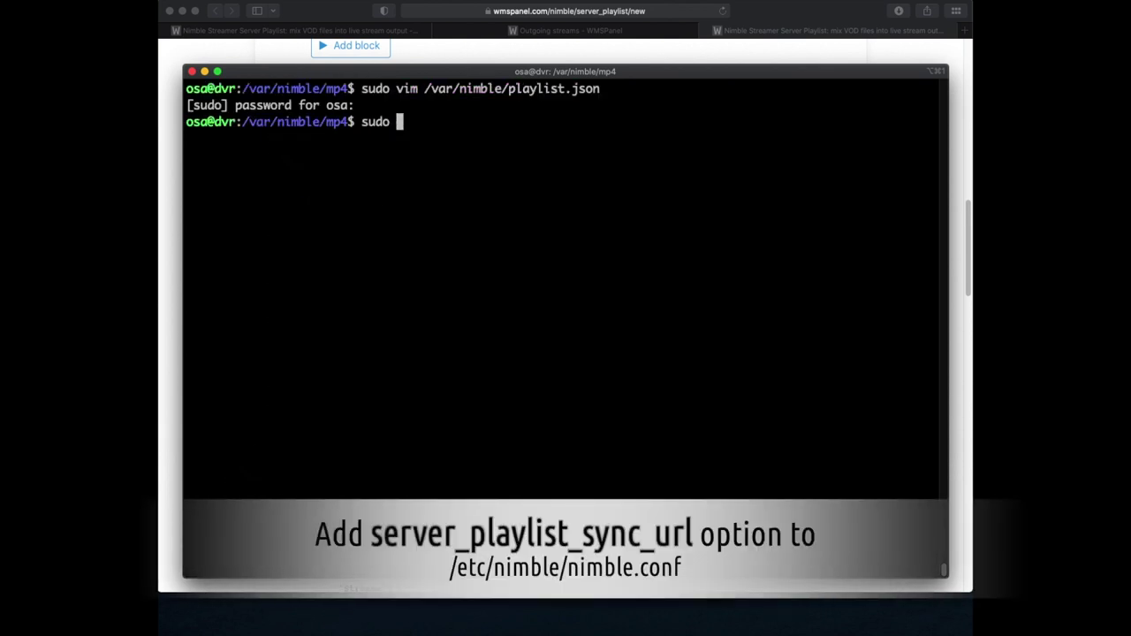
pyautogui.write('vim /etc/nimb')
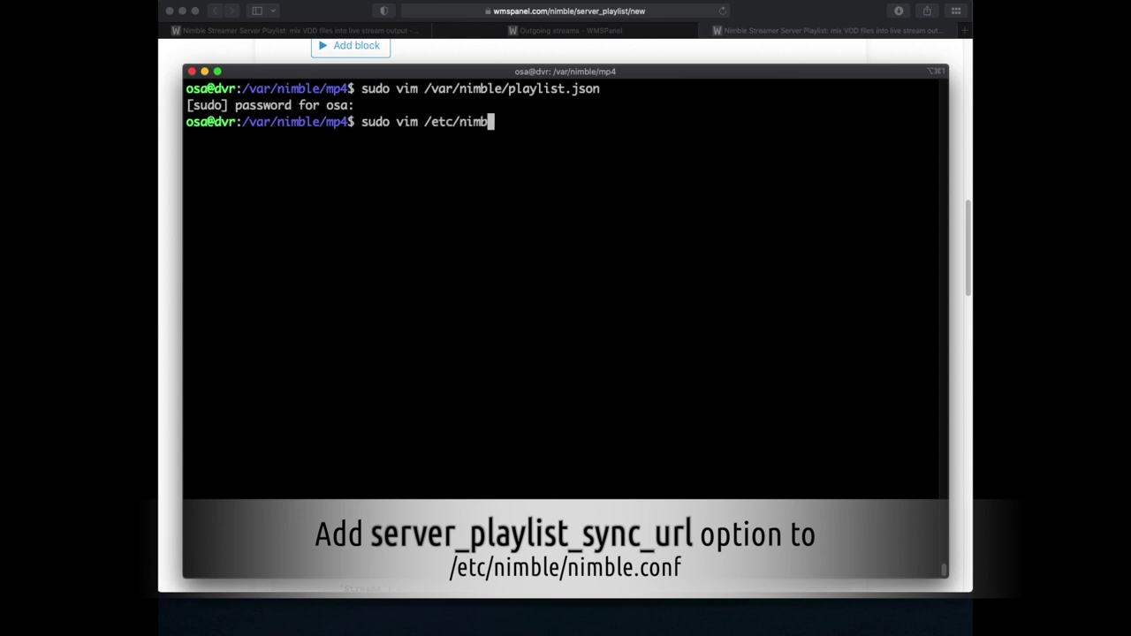
pyautogui.write('le/nimble.conf')
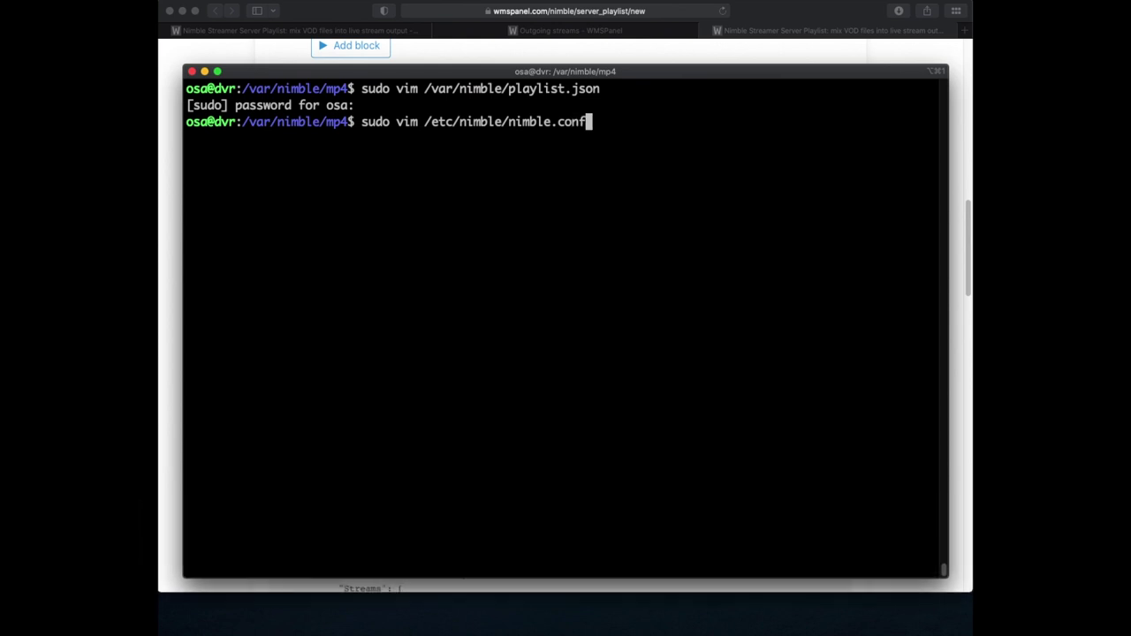
pyautogui.press('Return')
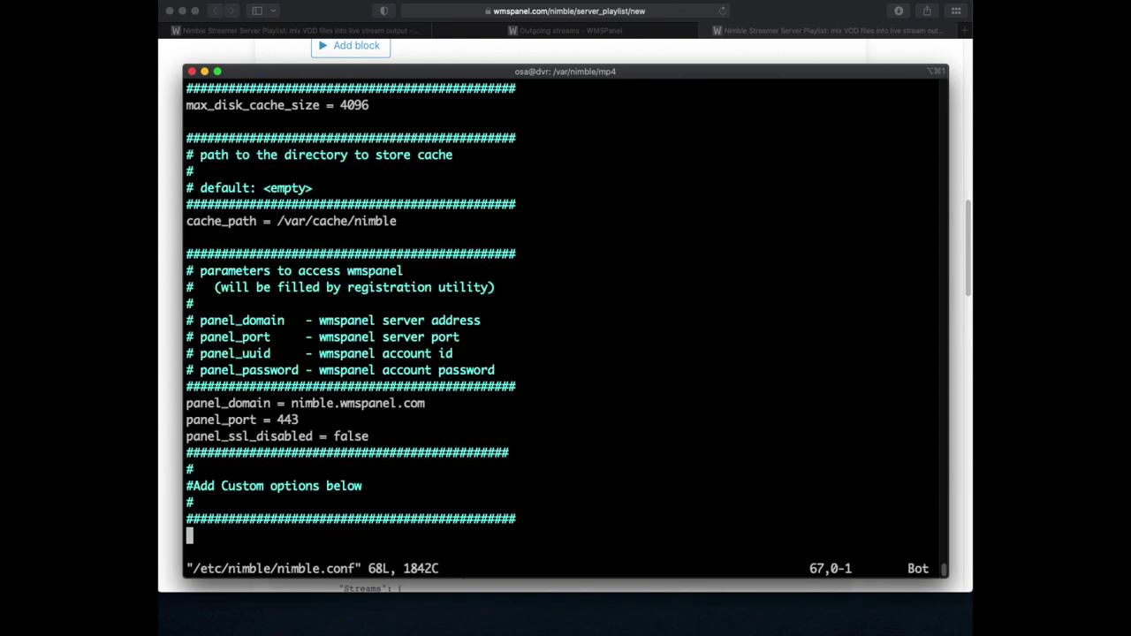
# Add server_playlist_sync_url = /var/nimble/playlist.json under the custom options of nimble.conf, save the file and quit vim
pyautogui.write('iserver_playlist_sync_url = /var')
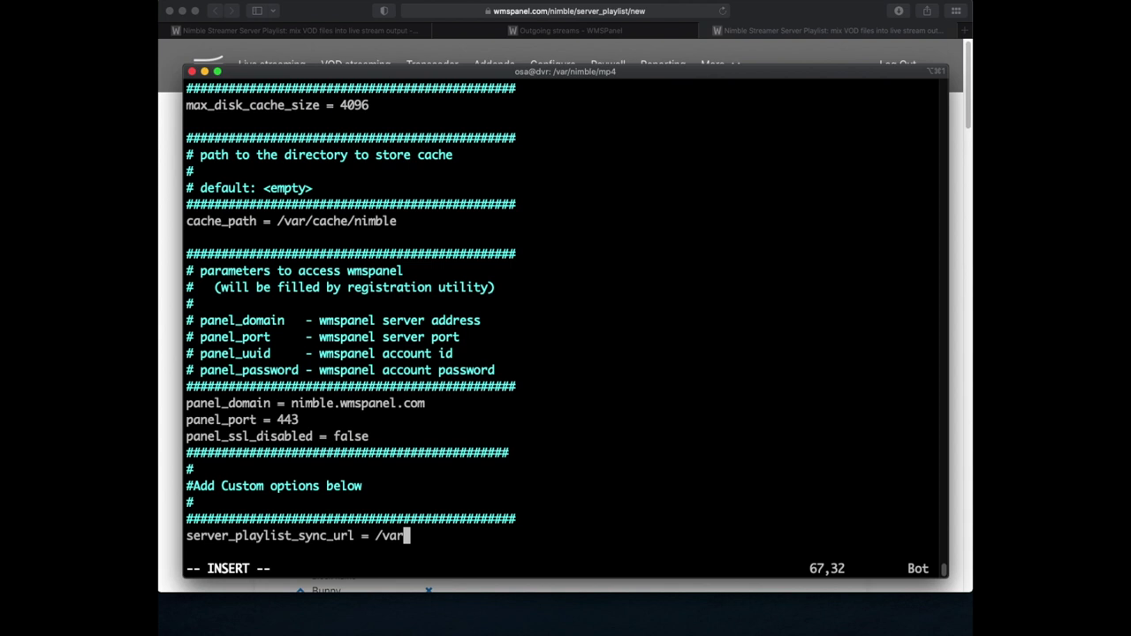
pyautogui.write('/nimble/playlist.json')
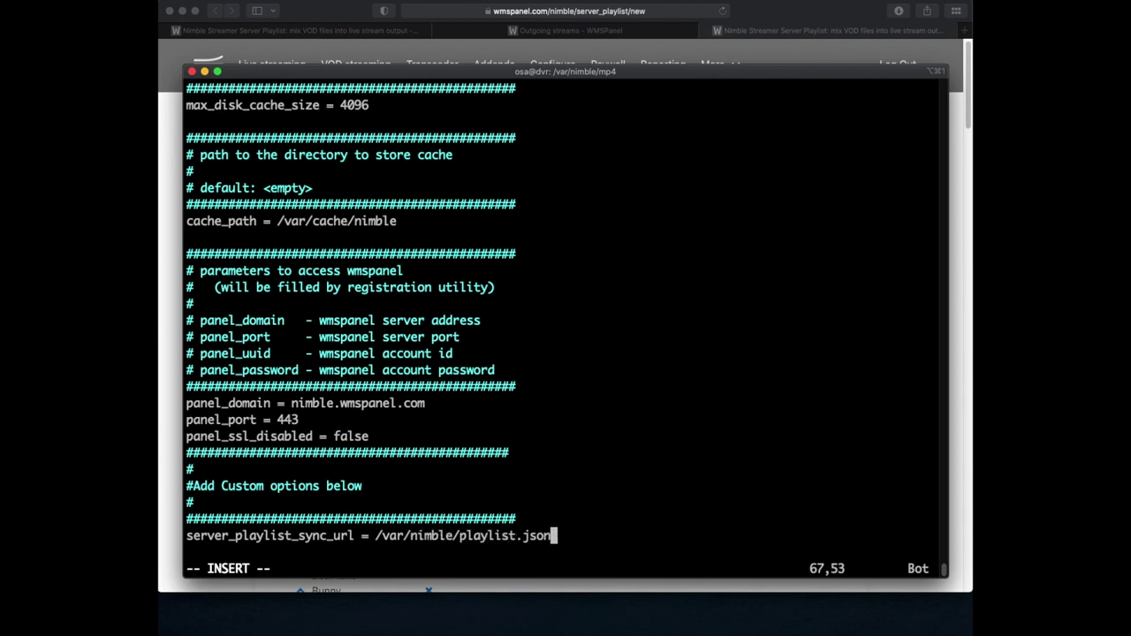
pyautogui.press('Escape')
pyautogui.write(':wq!')
pyautogui.press('Return')
# Restart the Nimble service with sudo systemctl restart nimble
pyautogui.write('sudo systemctl res')
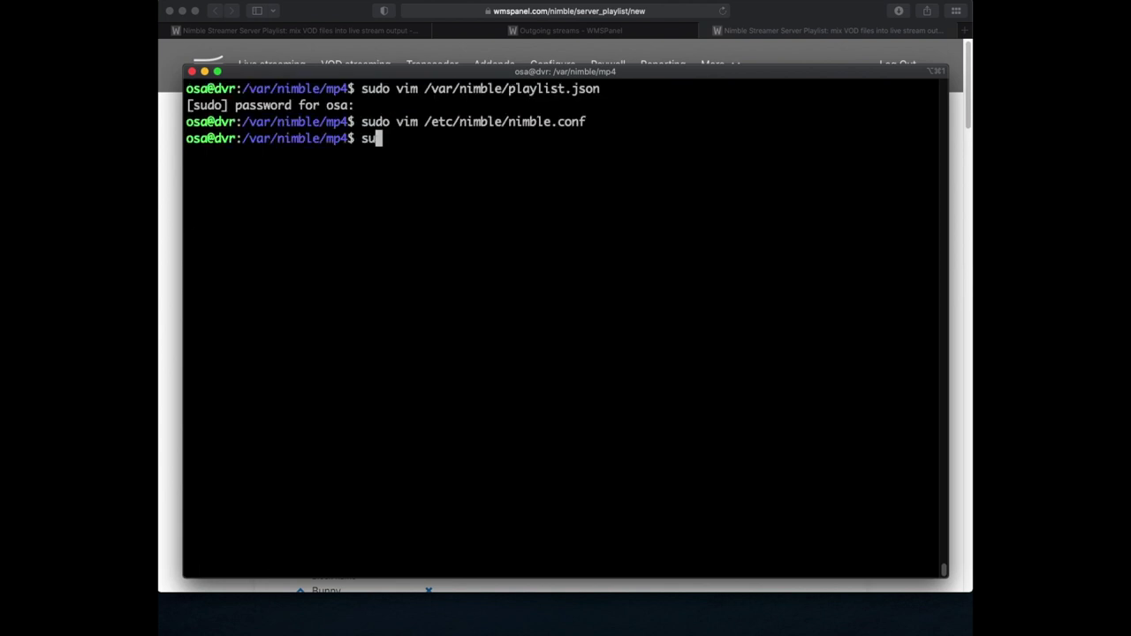
pyautogui.write('tart nimble')
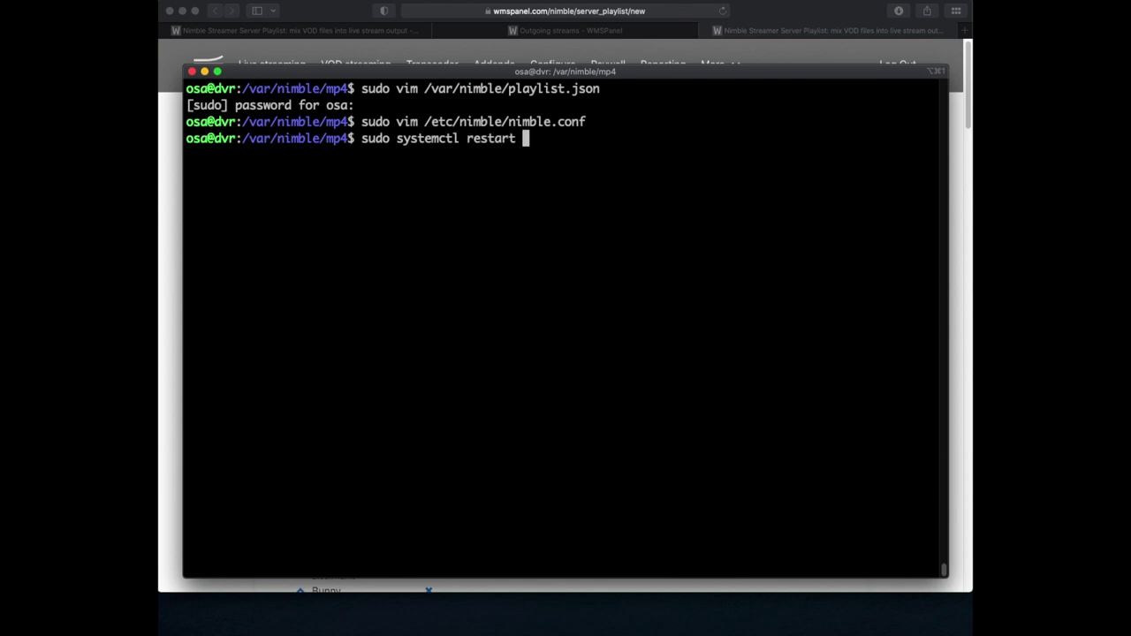
pyautogui.press('Return')
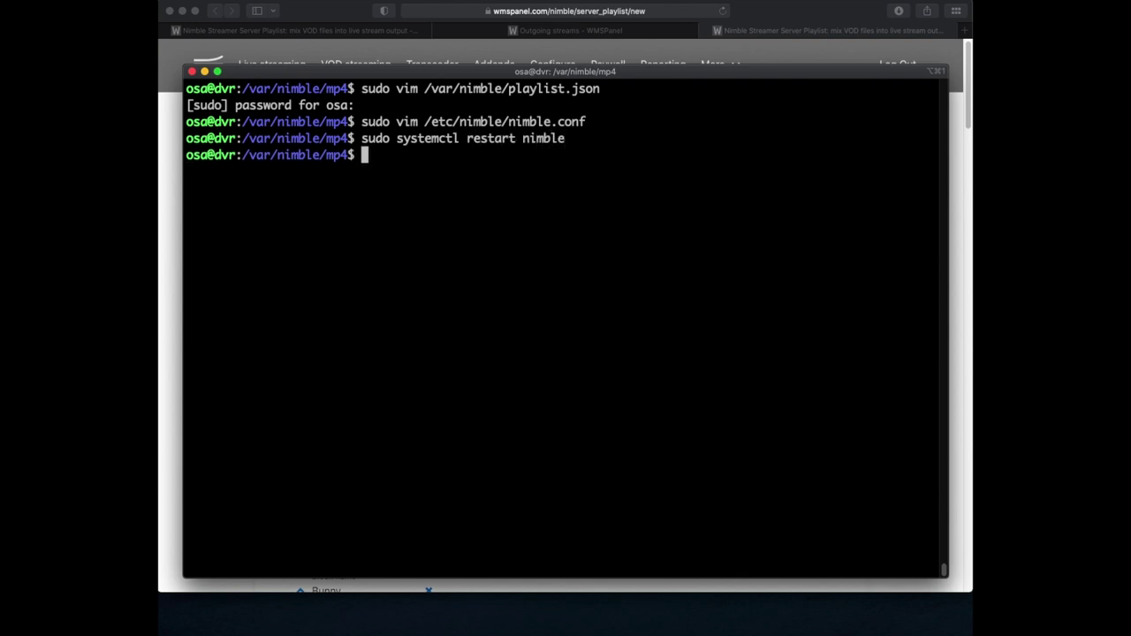
# Switch to WMSPanel in the browser and open the outgoing live streams of the dvr.softvelum.com server
pyautogui.click(171, 398)
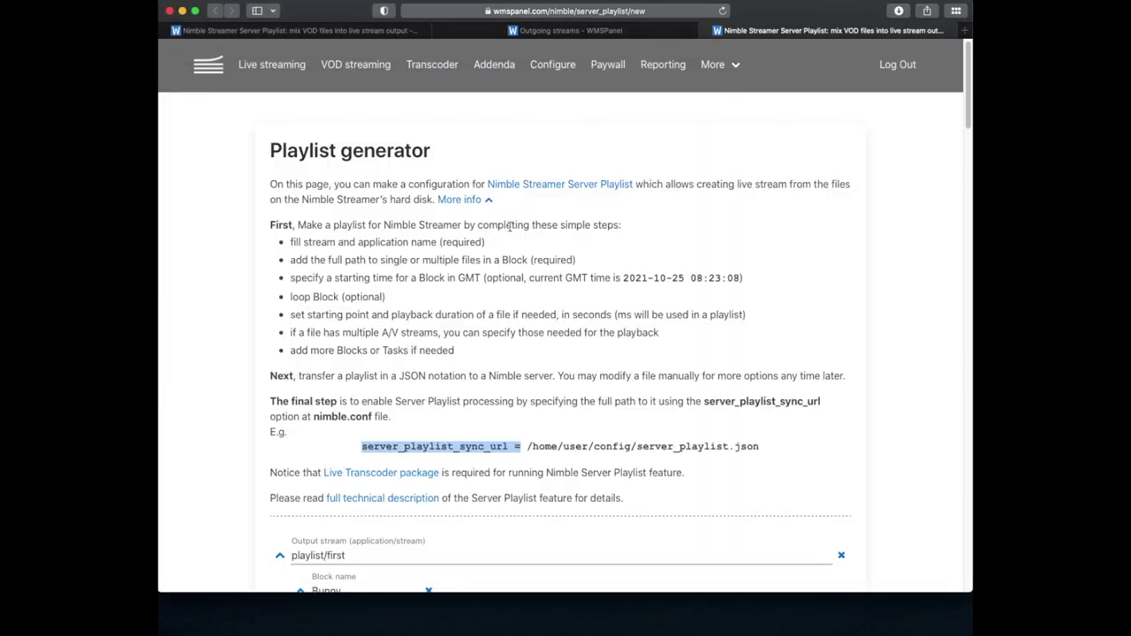
pyautogui.click(584, 34)
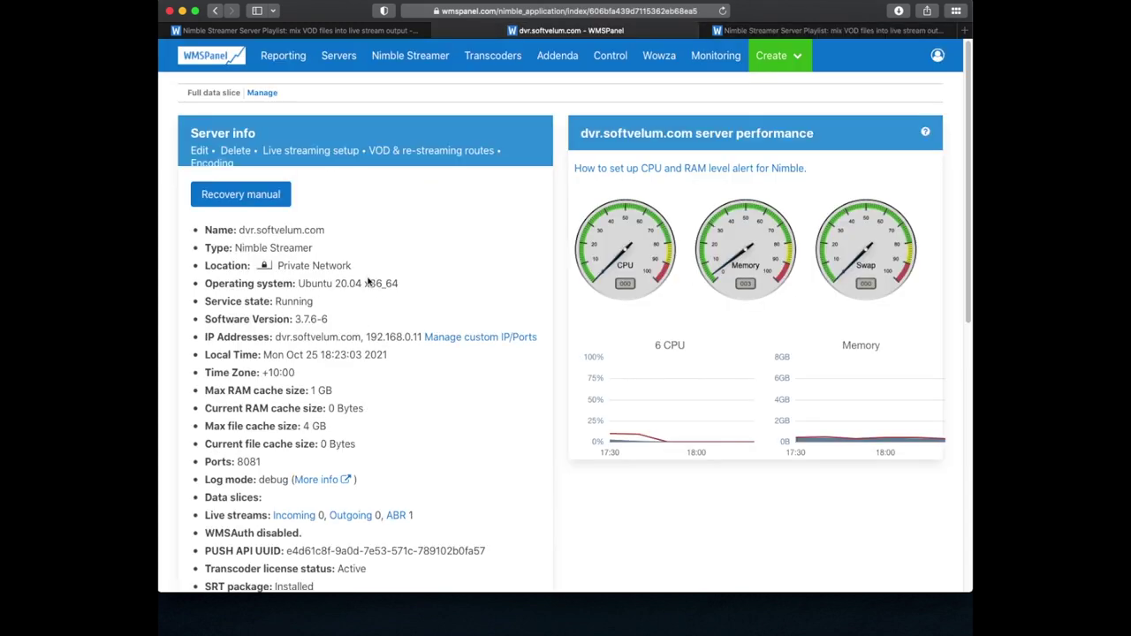
pyautogui.moveTo(410, 56)
pyautogui.click(409, 131)
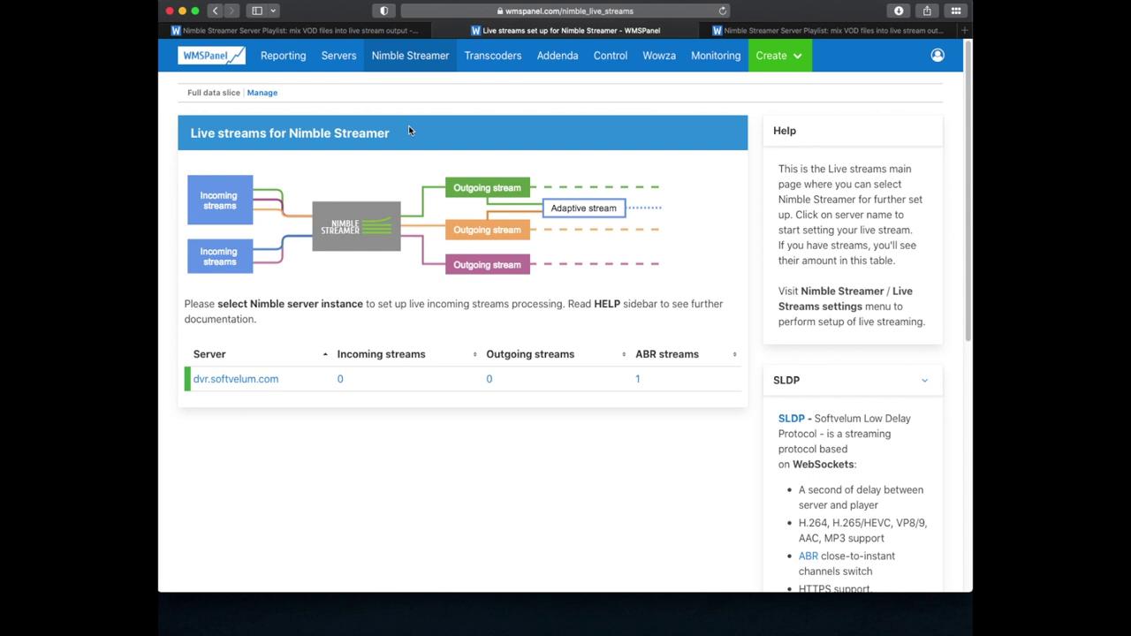
pyautogui.click(489, 380)
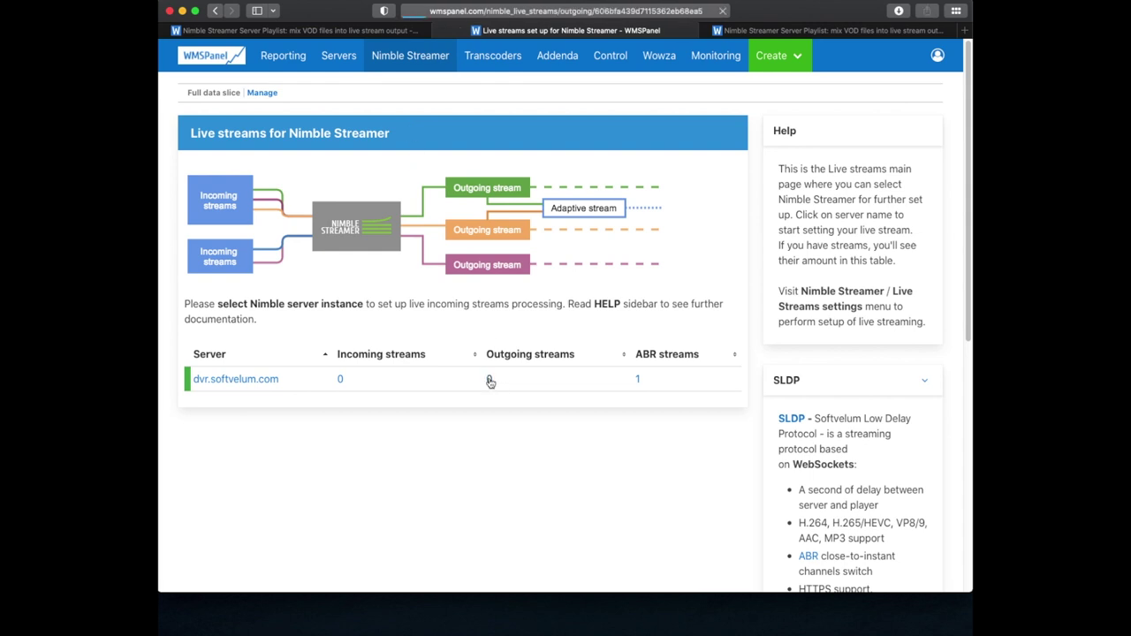
pyautogui.scroll(-1, 477, 361)
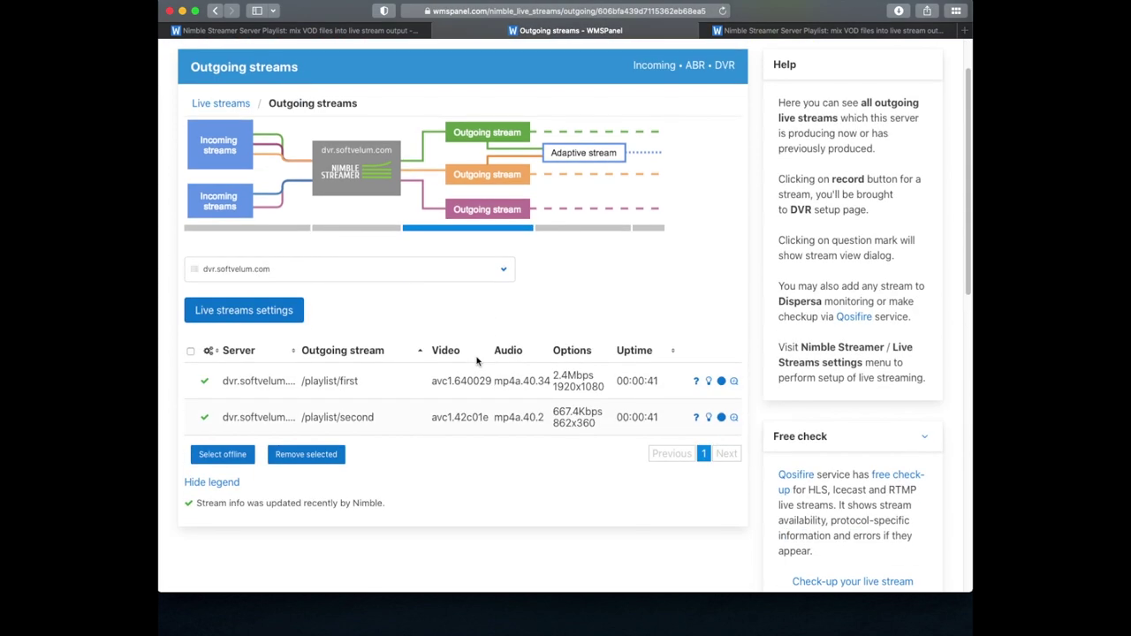
# Play the /playlist/first stream on the WMSPanel stream testing page and compare it with the Bunny block in the playlist generator
pyautogui.click(697, 383)
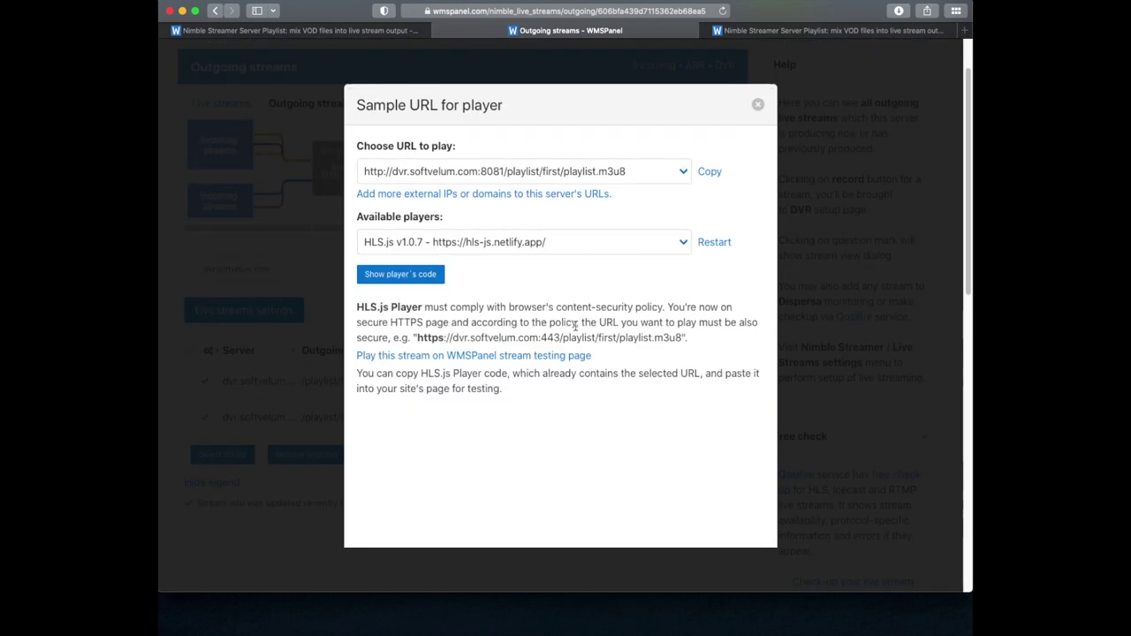
pyautogui.click(479, 357)
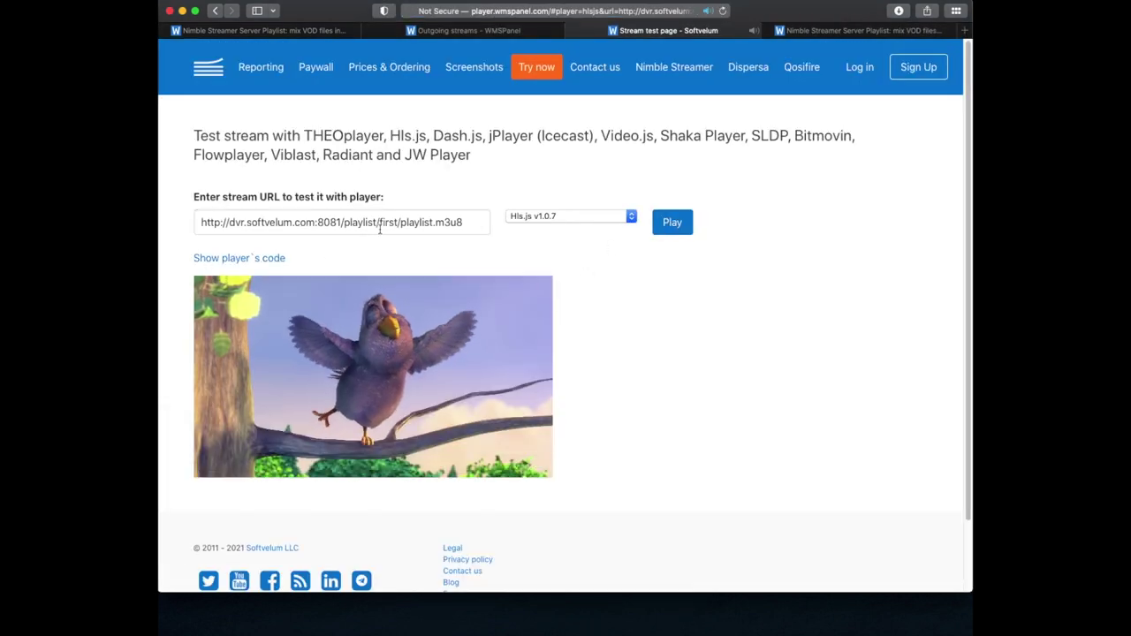
pyautogui.click(807, 32)
pyautogui.scroll(-5, 309, 327)
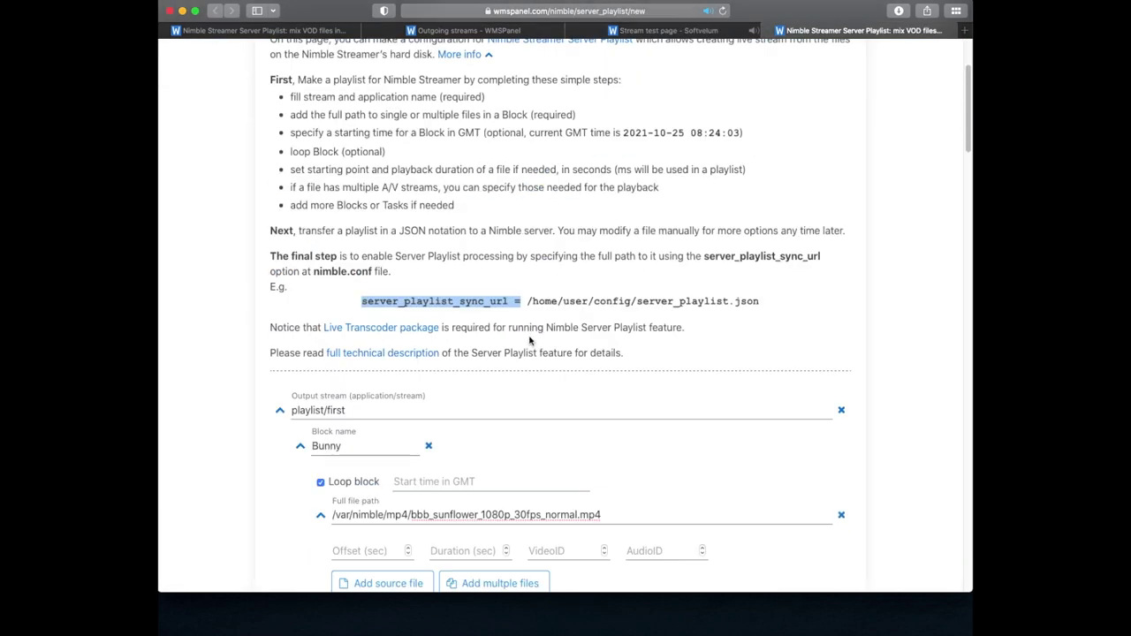
# Play the /playlist/second stream on the testing page and compare it with the List of Files block in the playlist generator
pyautogui.click(464, 30)
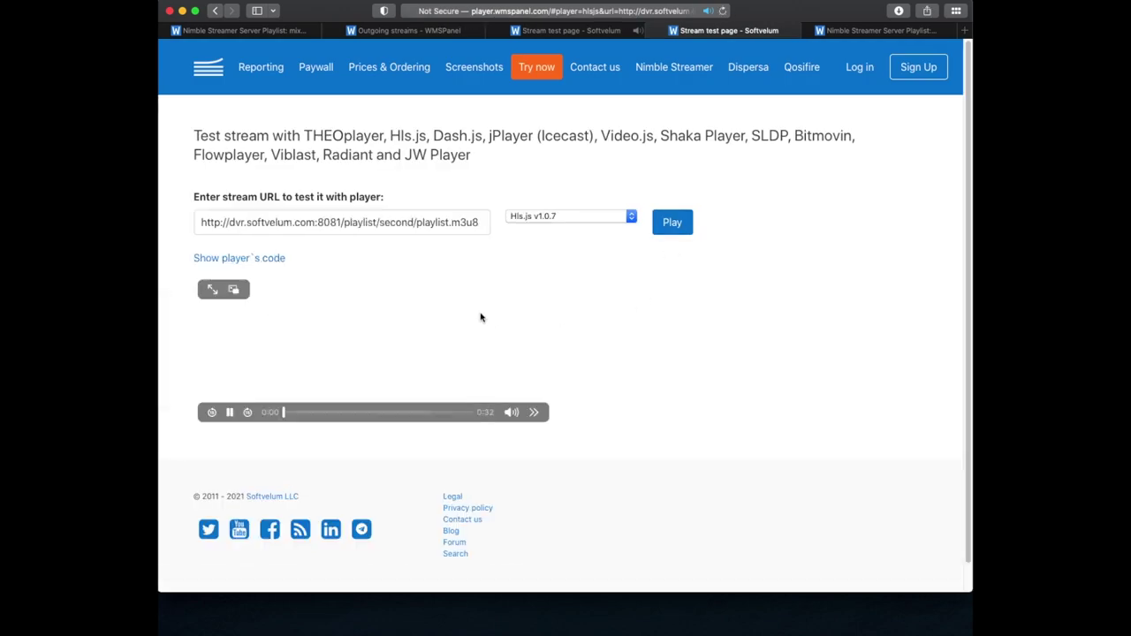
pyautogui.click(851, 31)
pyautogui.scroll(-5, 555, 454)
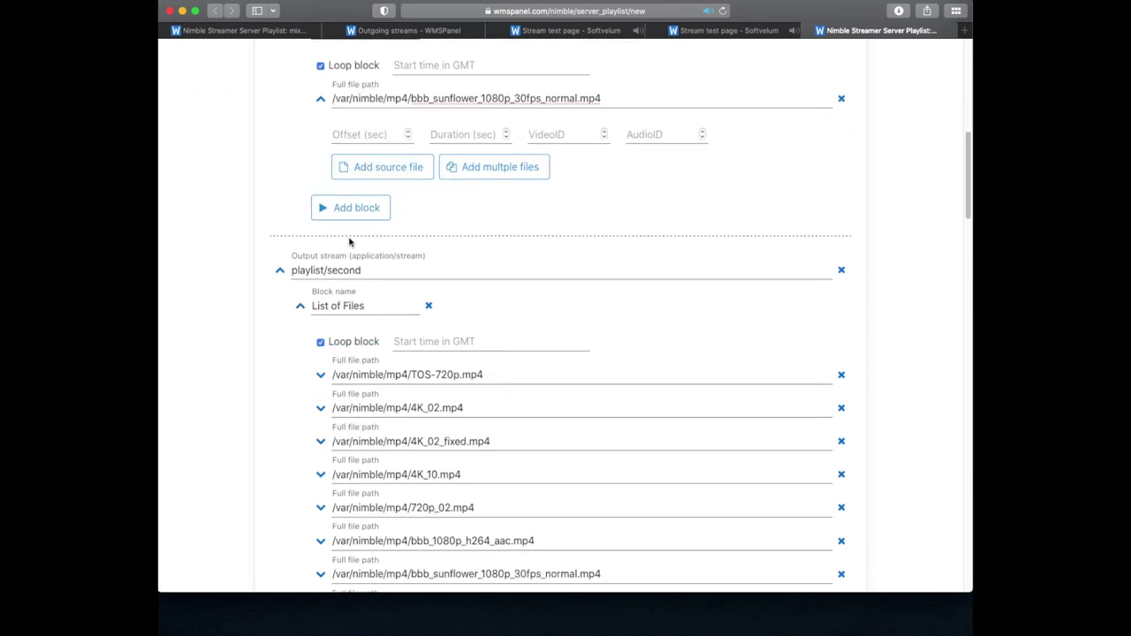
pyautogui.scroll(-3, 402, 549)
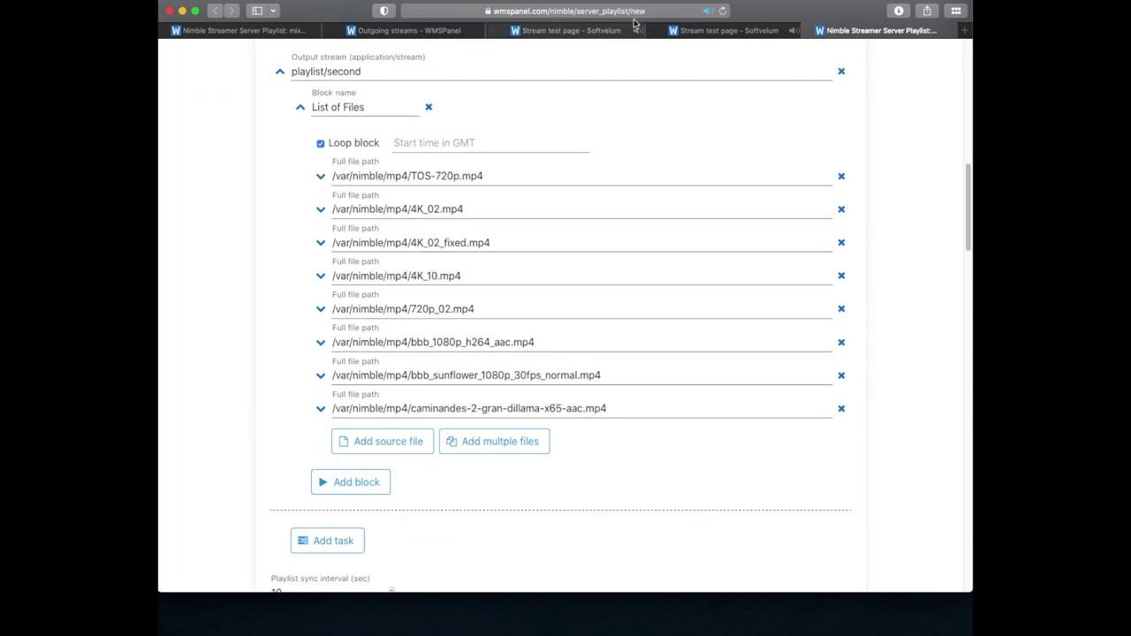
# Return to the test pages of both playing streams and go back to the Server Playlist documentation page
pyautogui.click(557, 35)
pyautogui.click(710, 34)
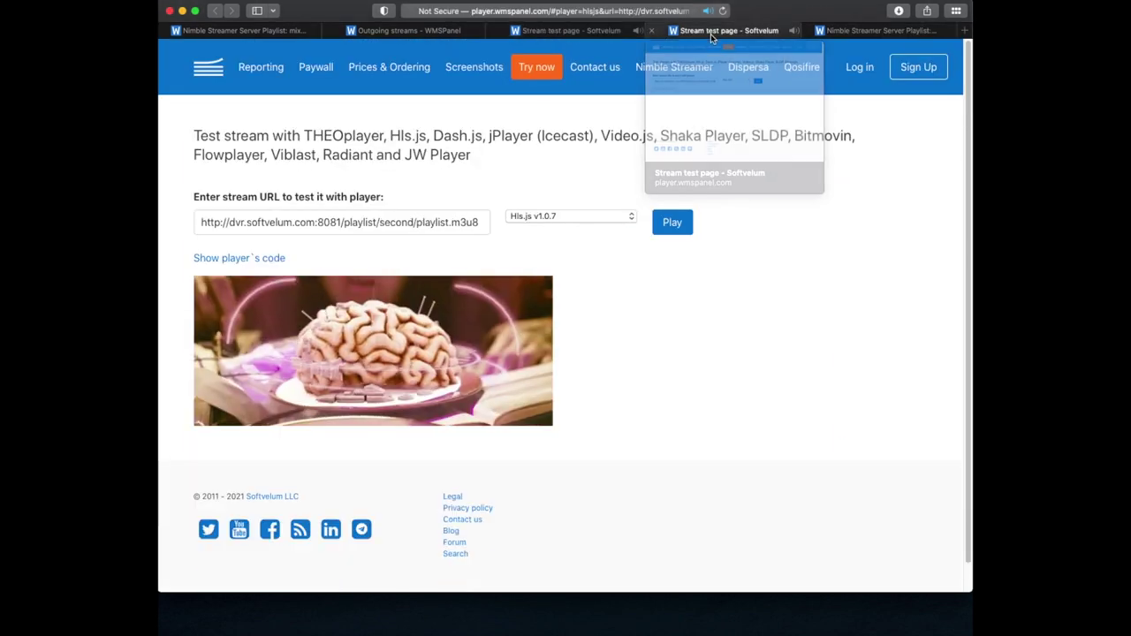
pyautogui.click(294, 32)
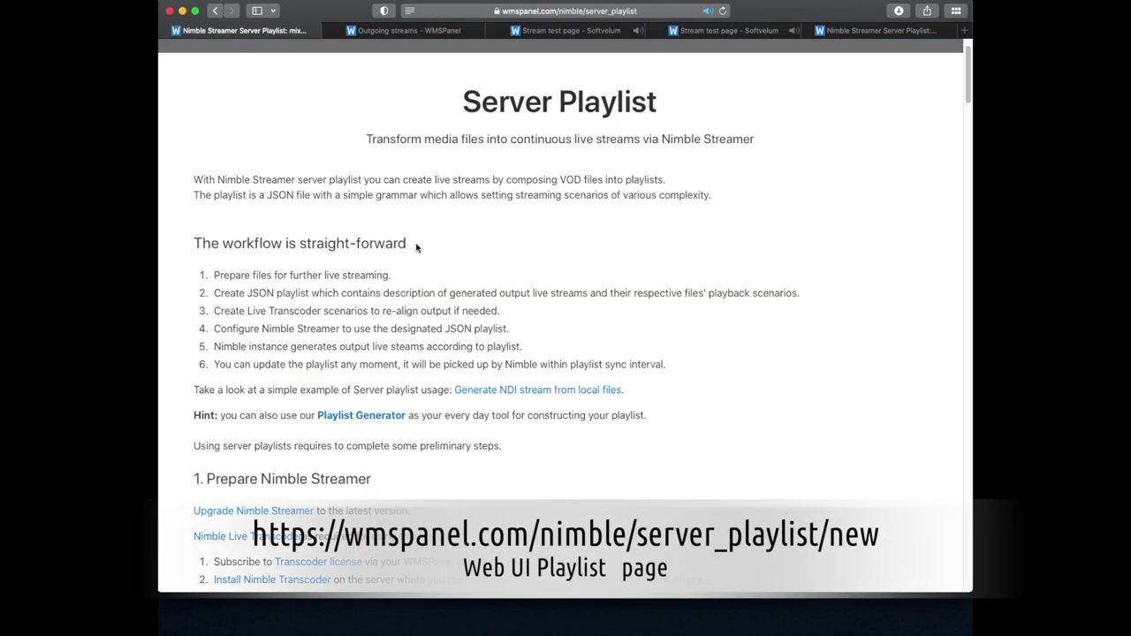